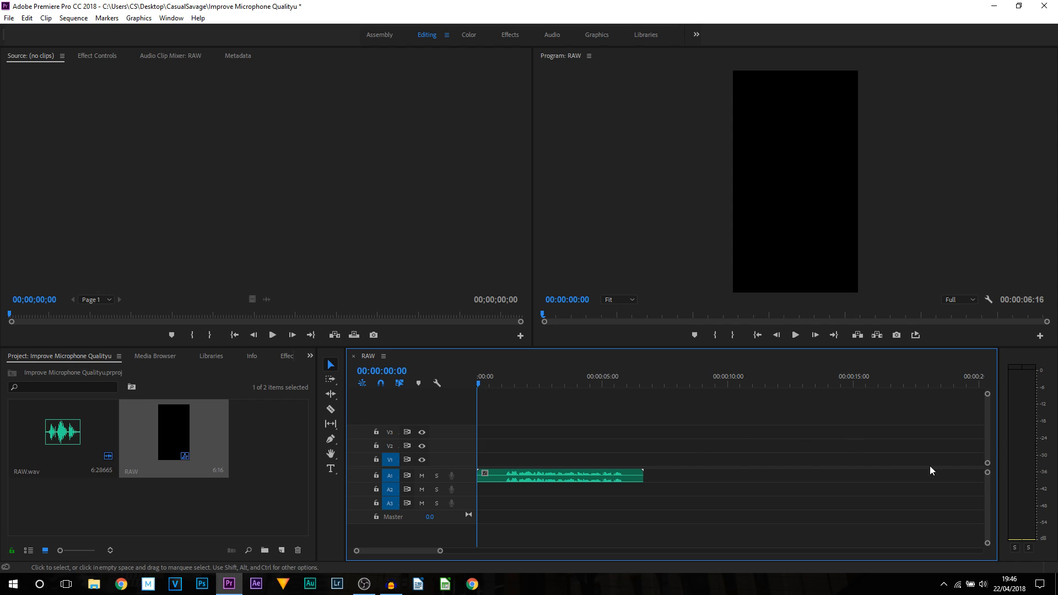
Enlarge the A1 track to show the clip's waveform, and play the raw voice recording to hear it.
drag(989, 474, 988, 483)
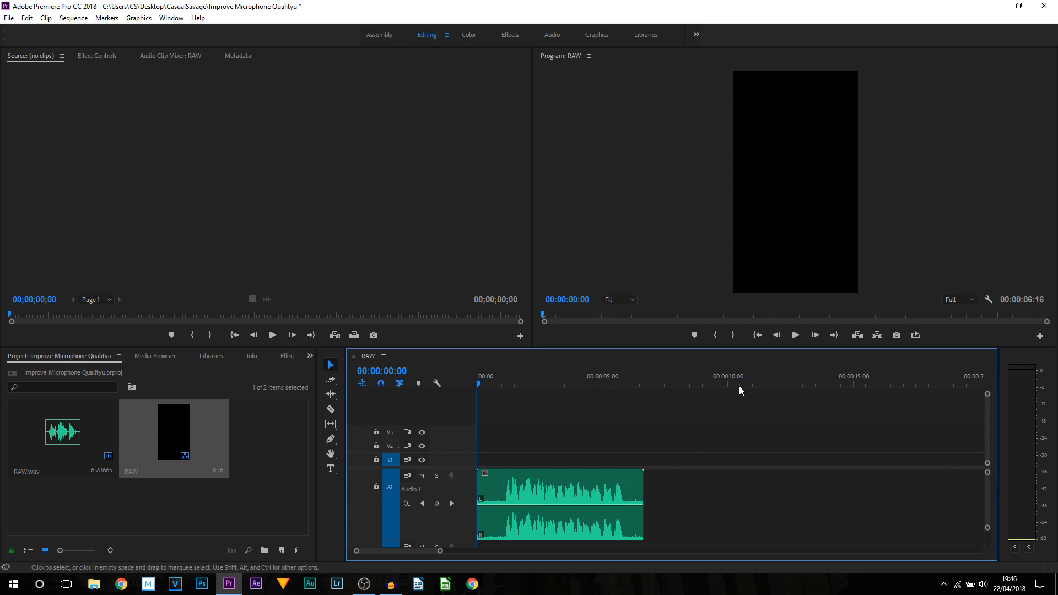
click(798, 339)
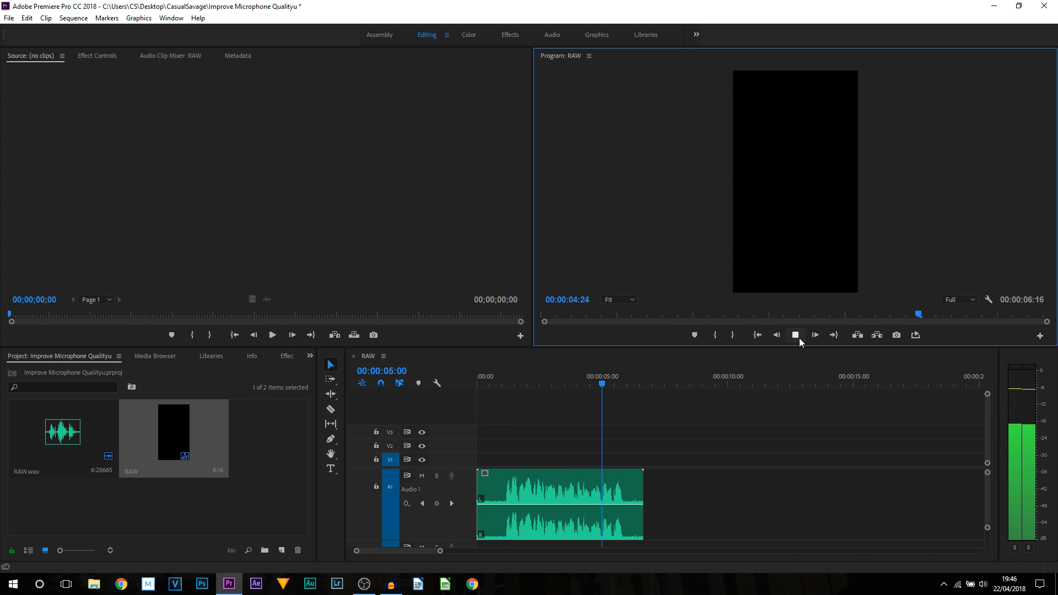
click(797, 336)
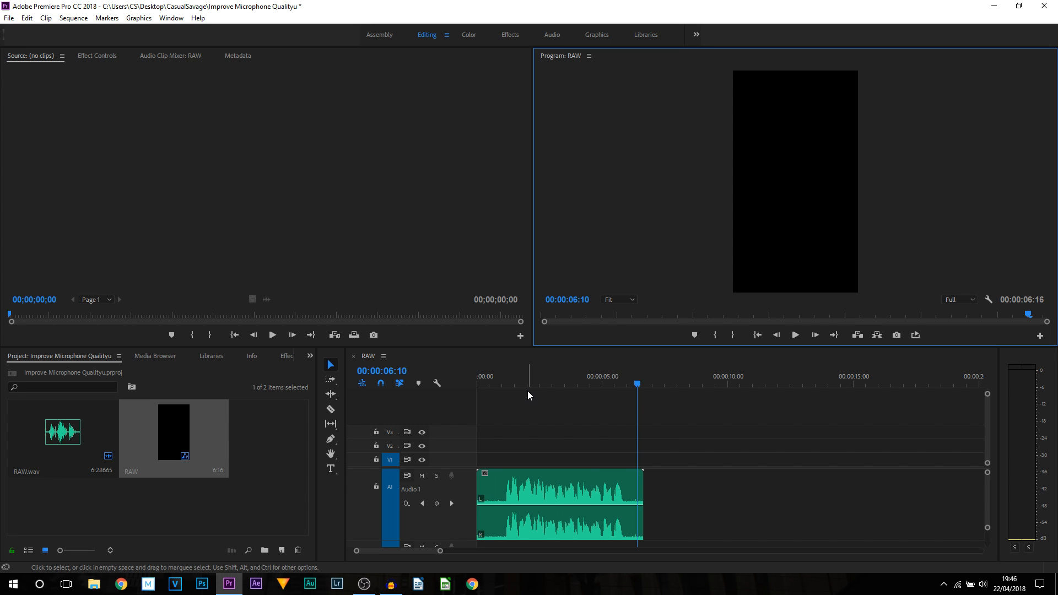
Mark the RAW.wav clip's full length with in and out points and turn on loop playback for the sequence.
click(551, 496)
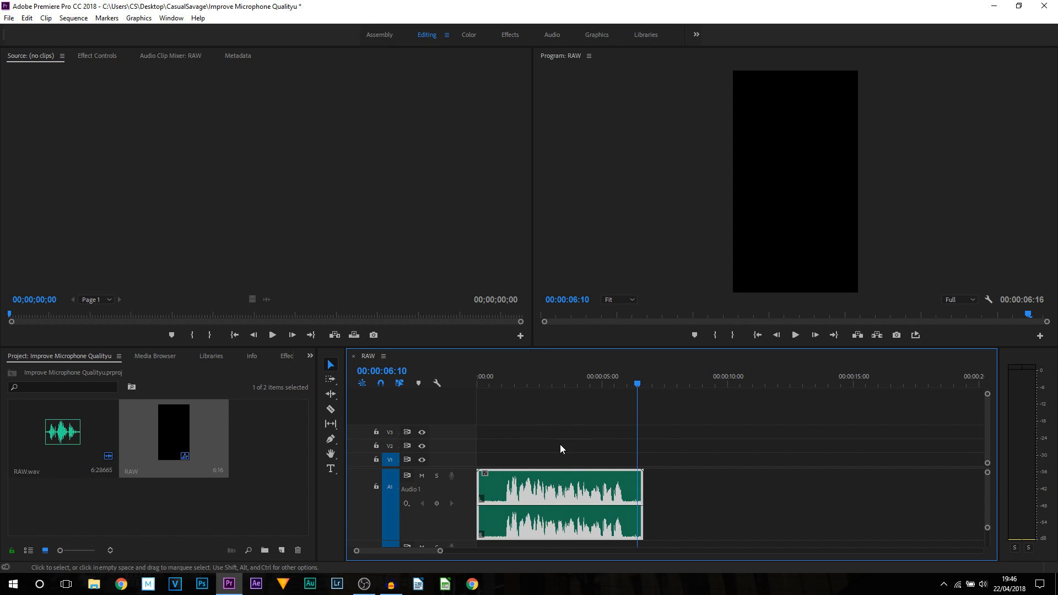
key(x)
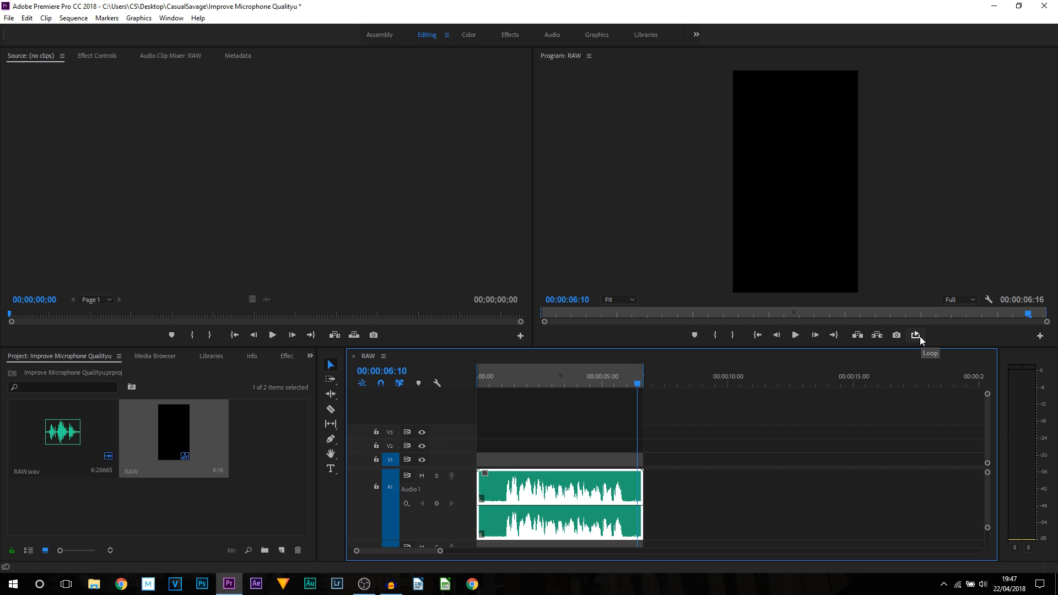
click(1040, 336)
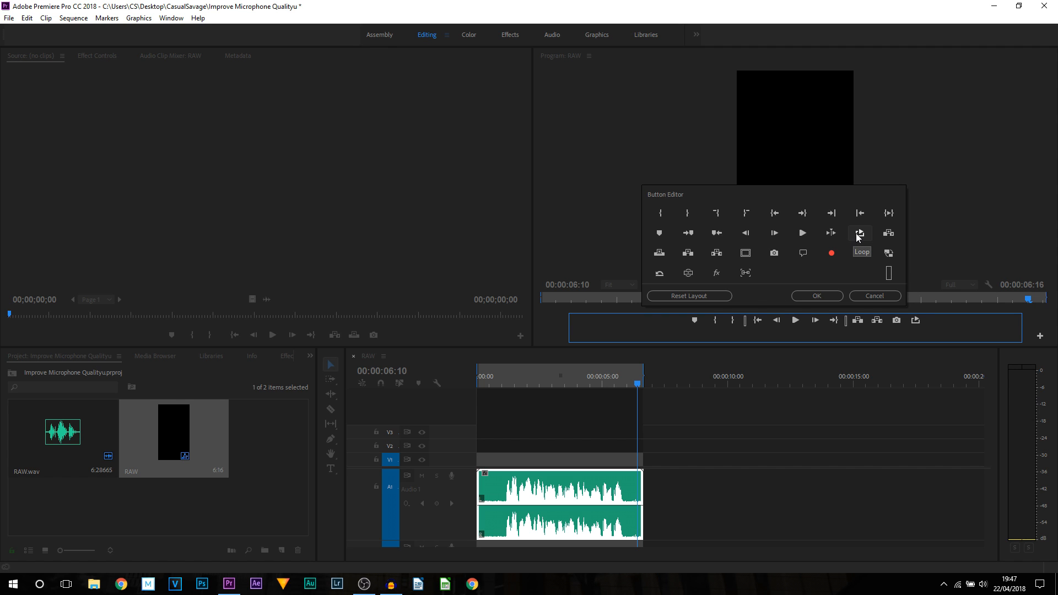
click(832, 296)
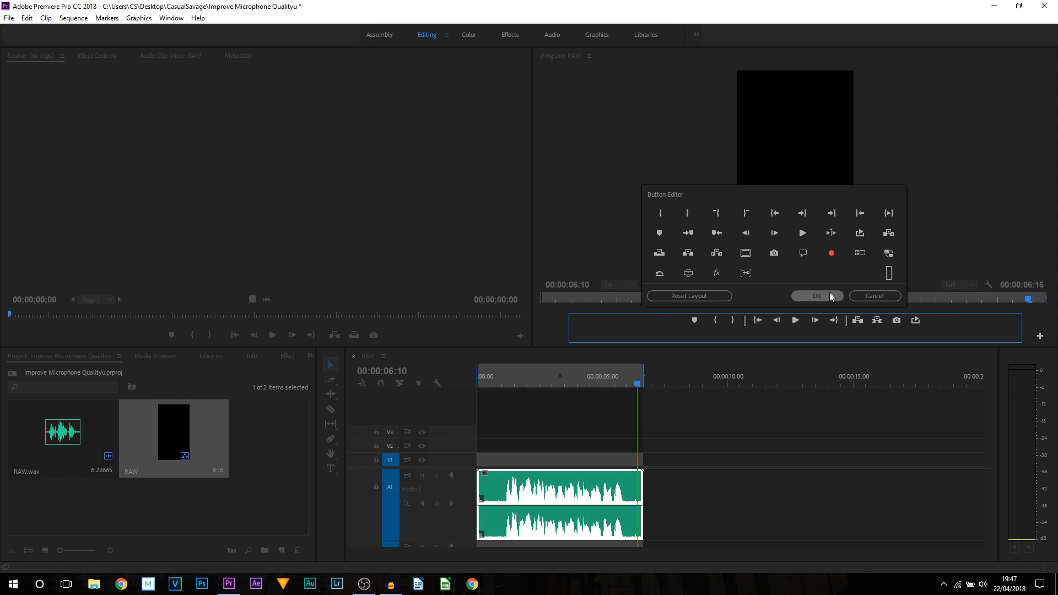
click(915, 335)
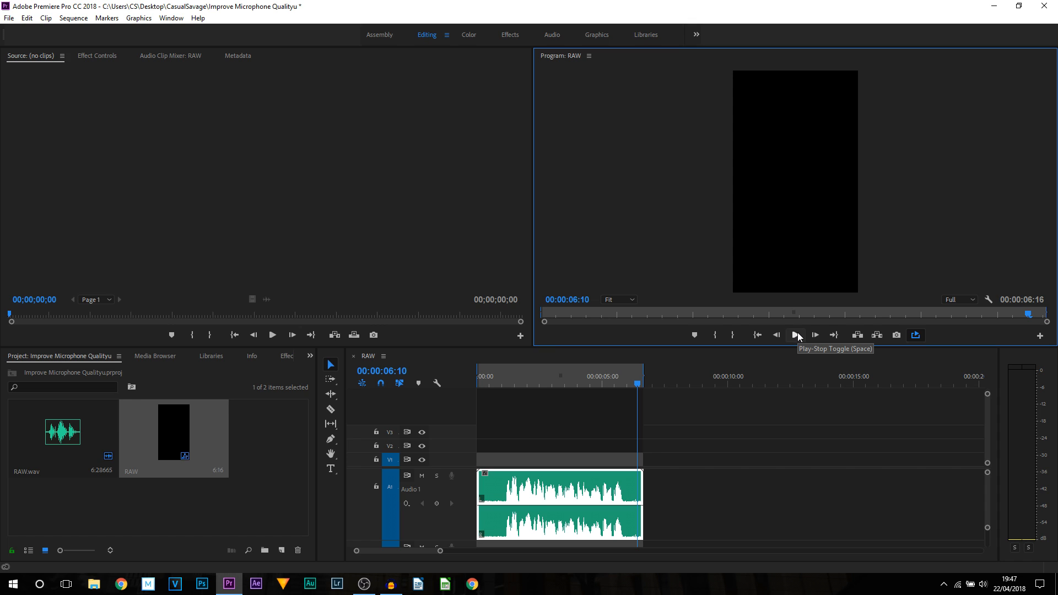
Play the marked range from about 00:00:01:02 to check the raw audio, stopping near 00:00:03:15.
click(506, 383)
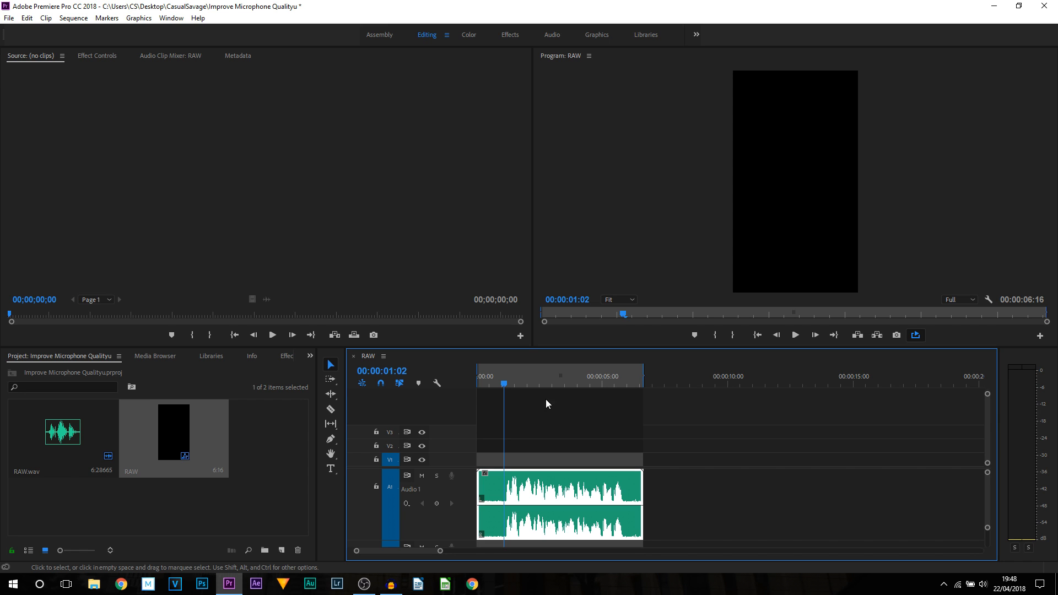
click(795, 336)
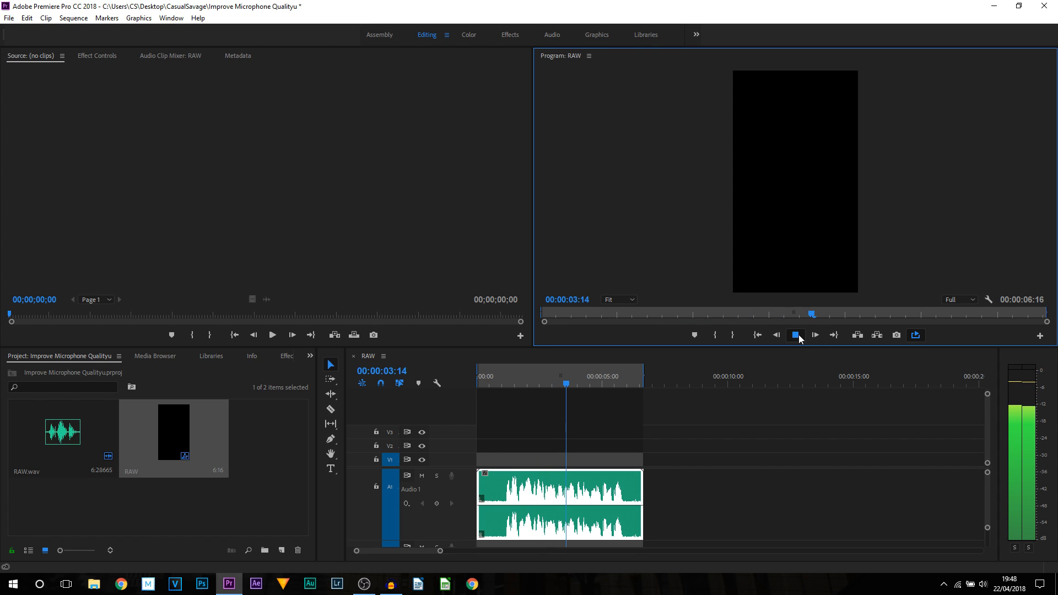
click(800, 337)
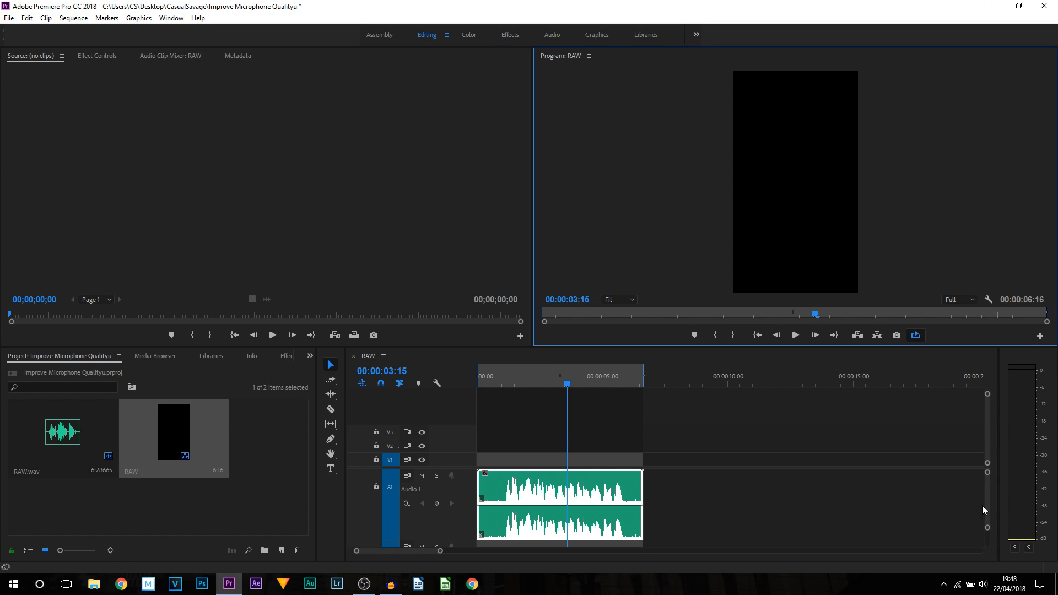
Normalize all peaks of the RAW.wav clip to -3 dB through its audio gain settings.
right_click(547, 491)
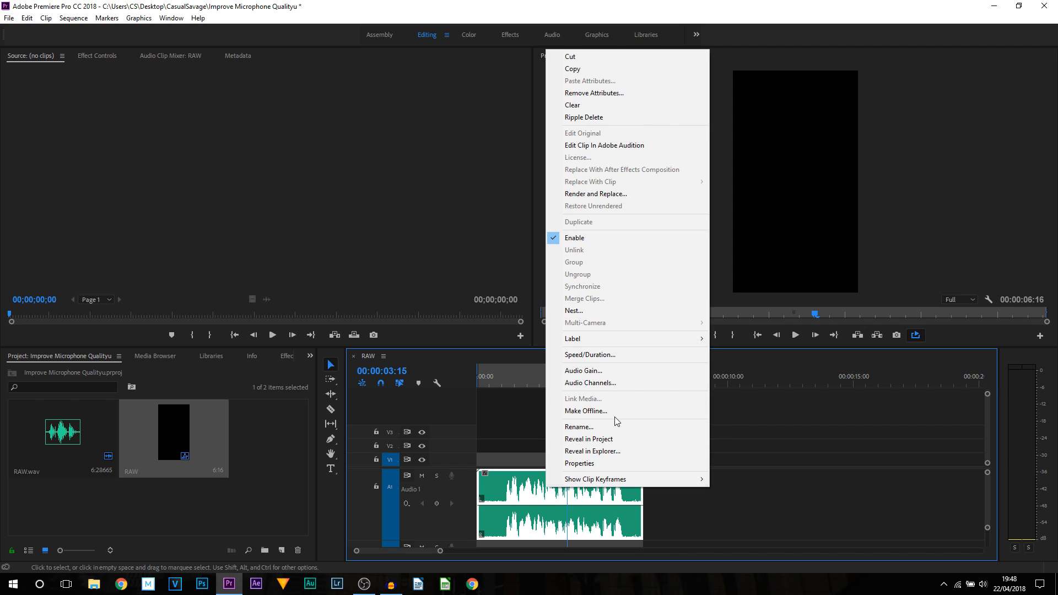
click(606, 368)
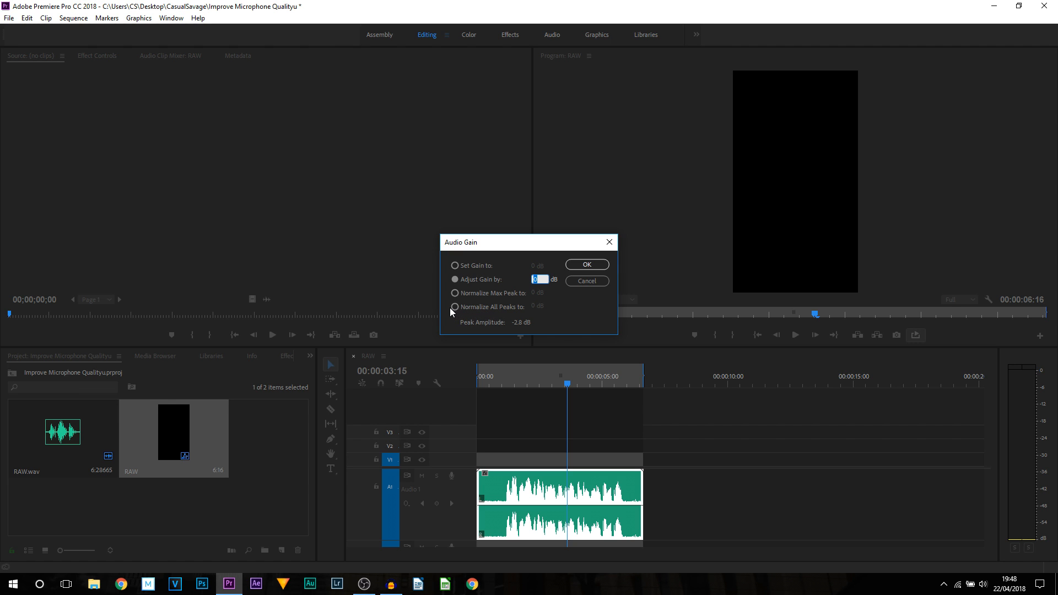
click(465, 310)
click(538, 306)
text(-3)
click(587, 264)
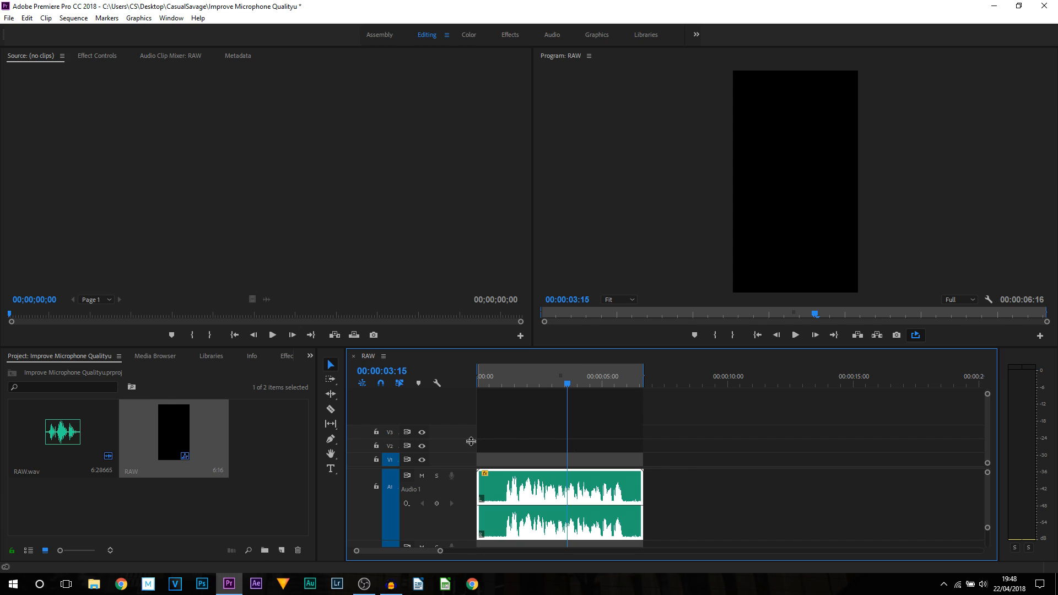
Return the playhead to the sequence start and apply the Adaptive Noise Reduction audio effect to the RAW.wav clip.
drag(508, 379, 477, 380)
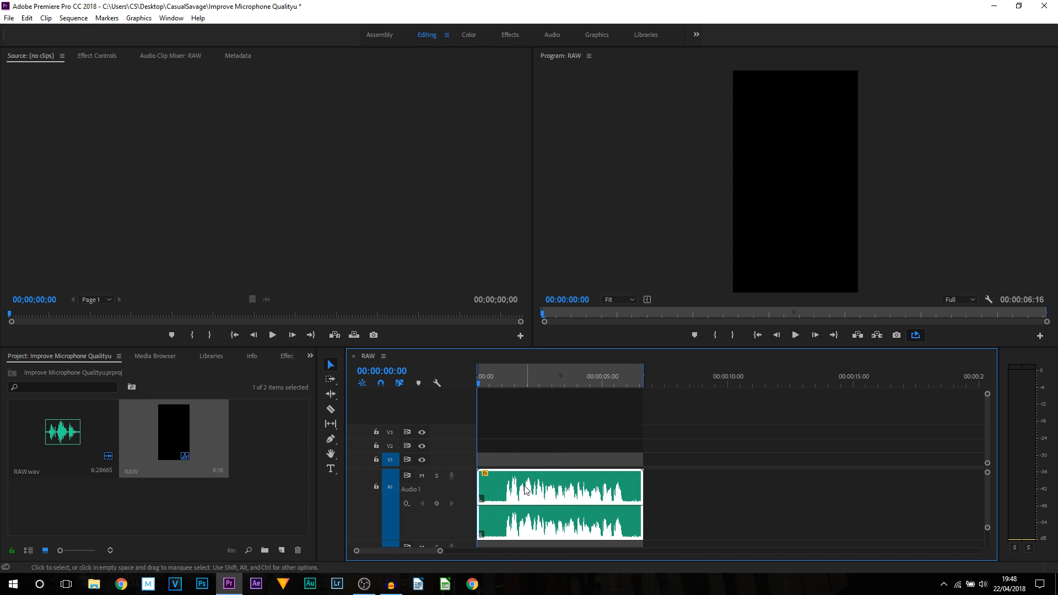
click(284, 356)
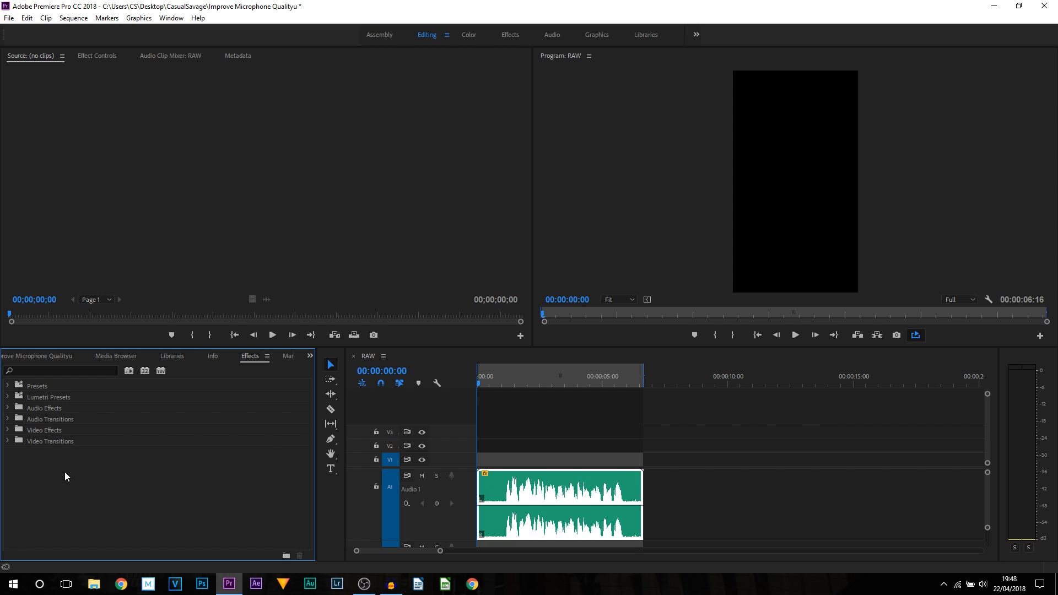
click(8, 408)
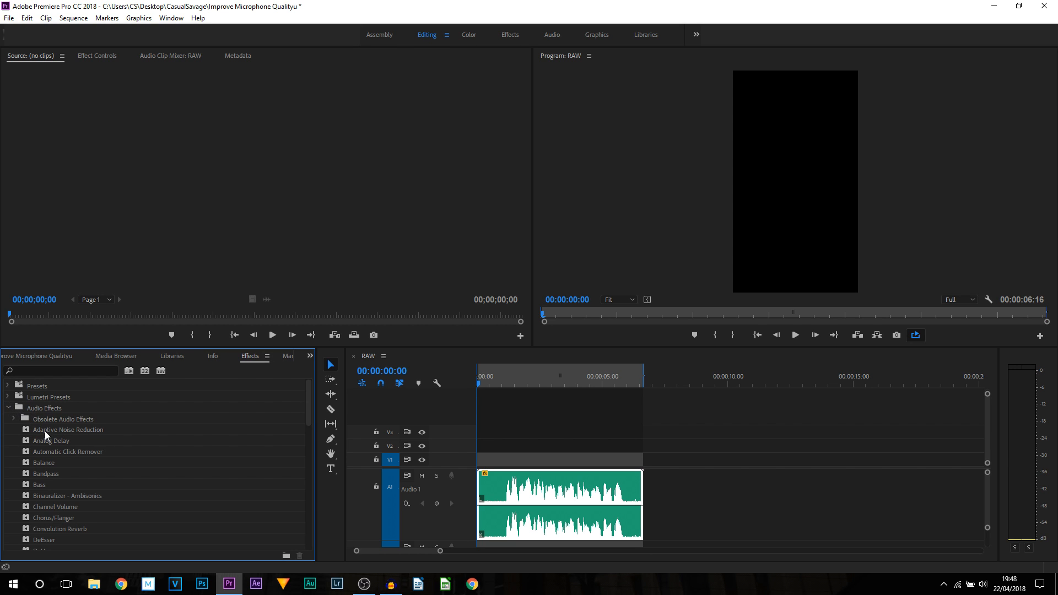
click(81, 427)
drag(42, 429, 559, 510)
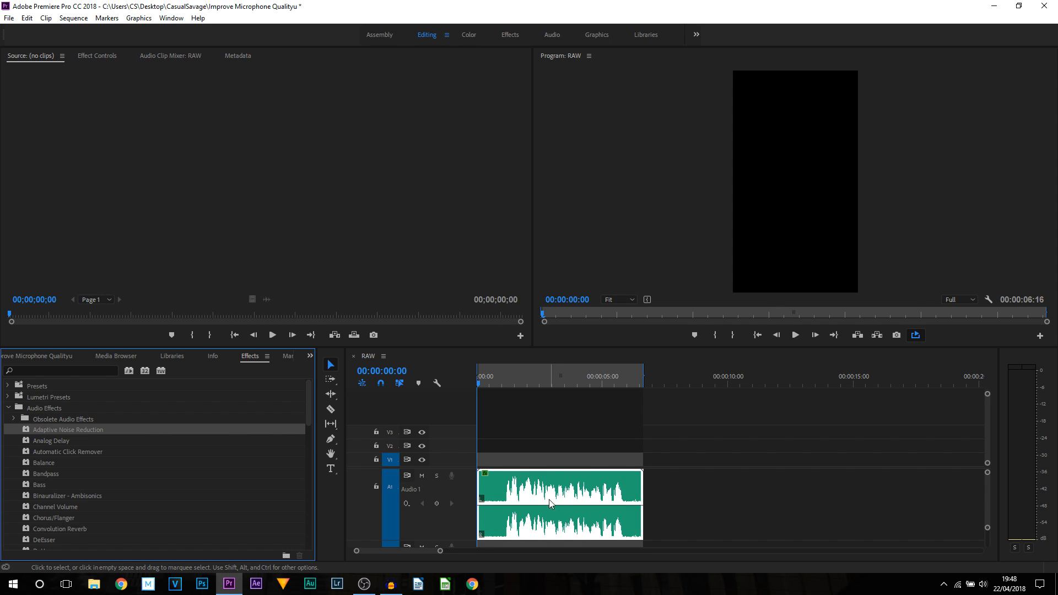
Open the custom setup of Adaptive Noise Reduction, choose the Heavy Noise Reduction preset, and move the editor clear of the timeline.
click(93, 58)
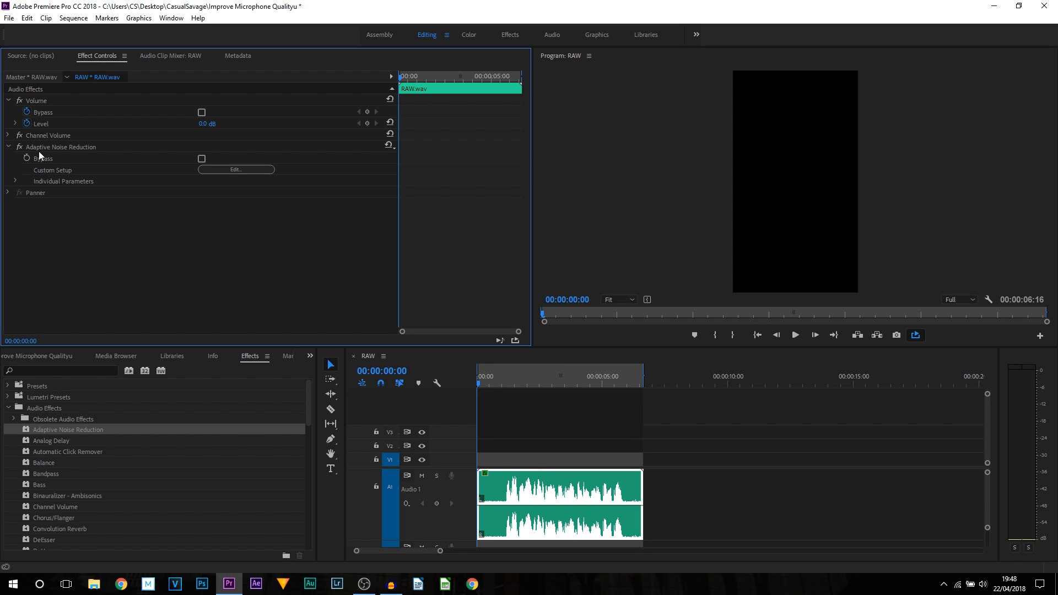
click(84, 147)
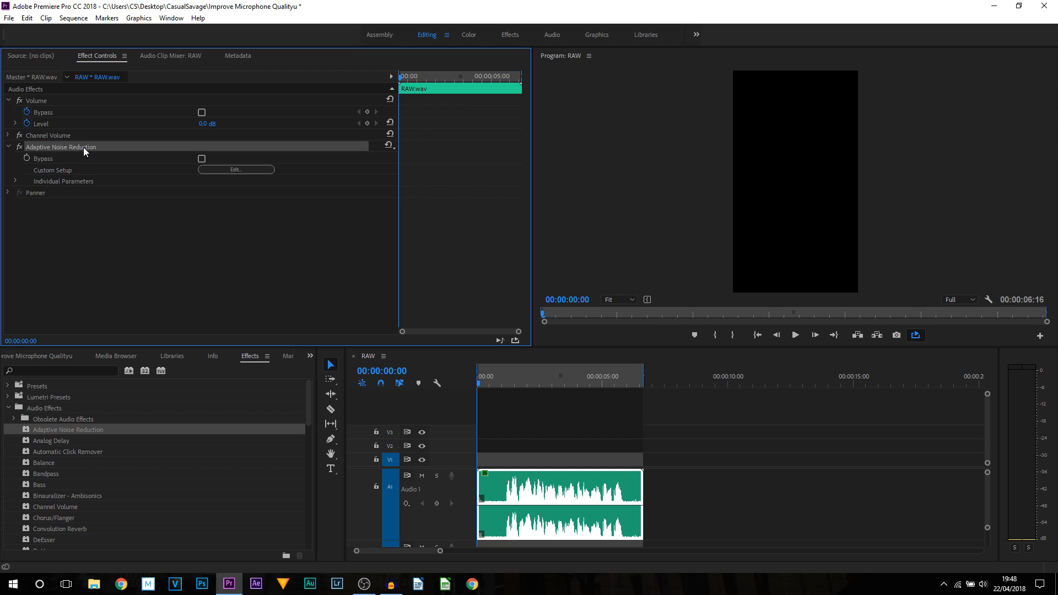
click(93, 174)
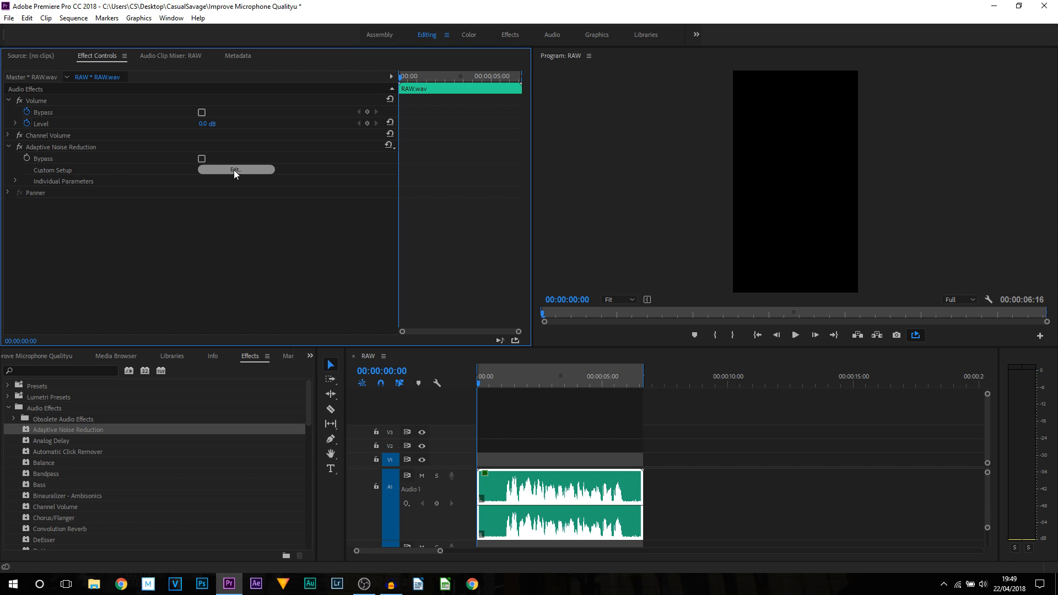
click(262, 170)
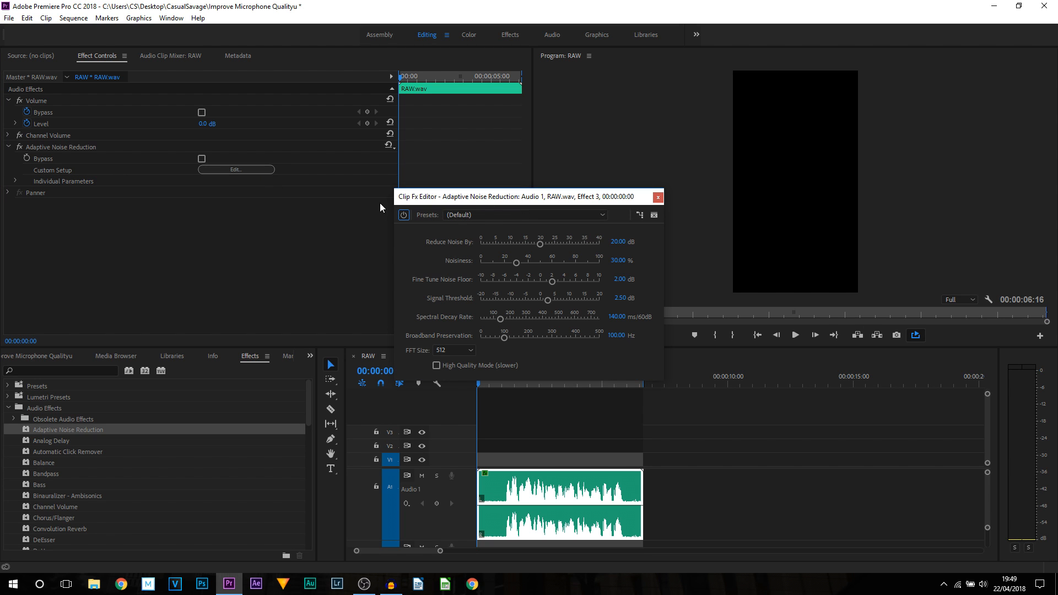
click(484, 216)
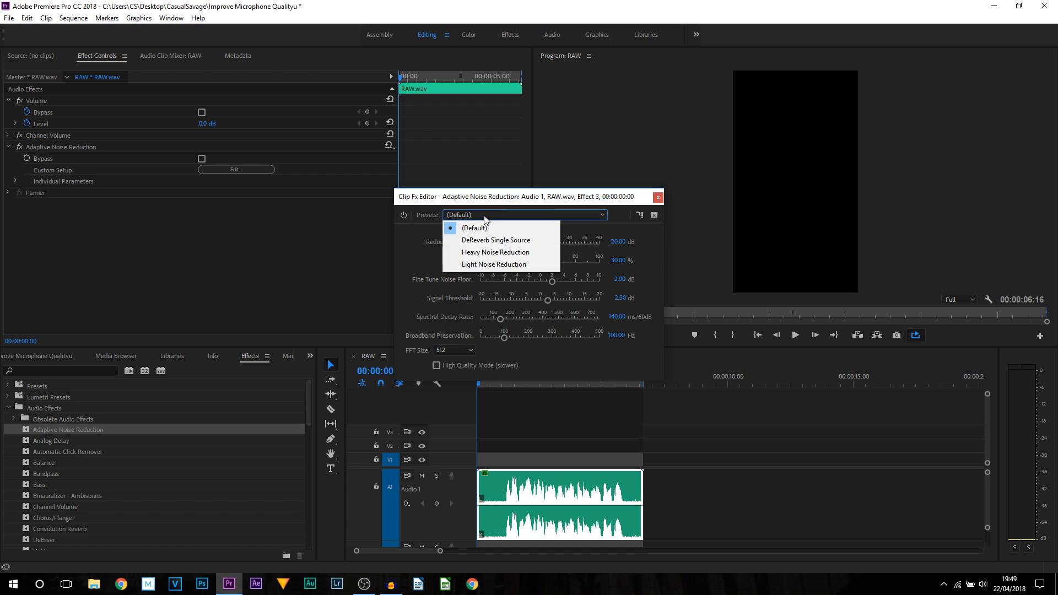
click(511, 252)
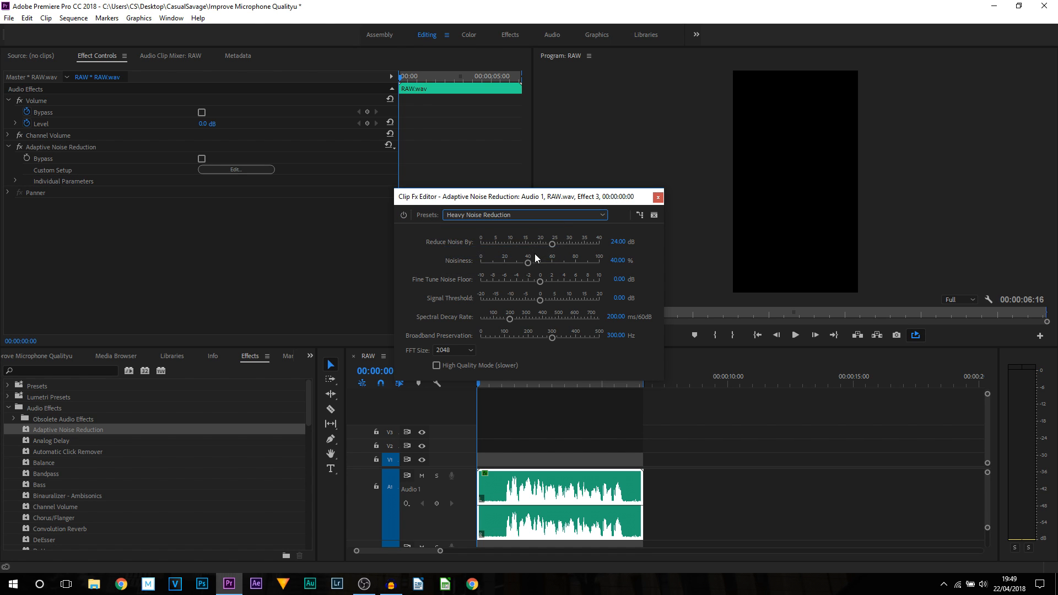
drag(540, 197, 364, 153)
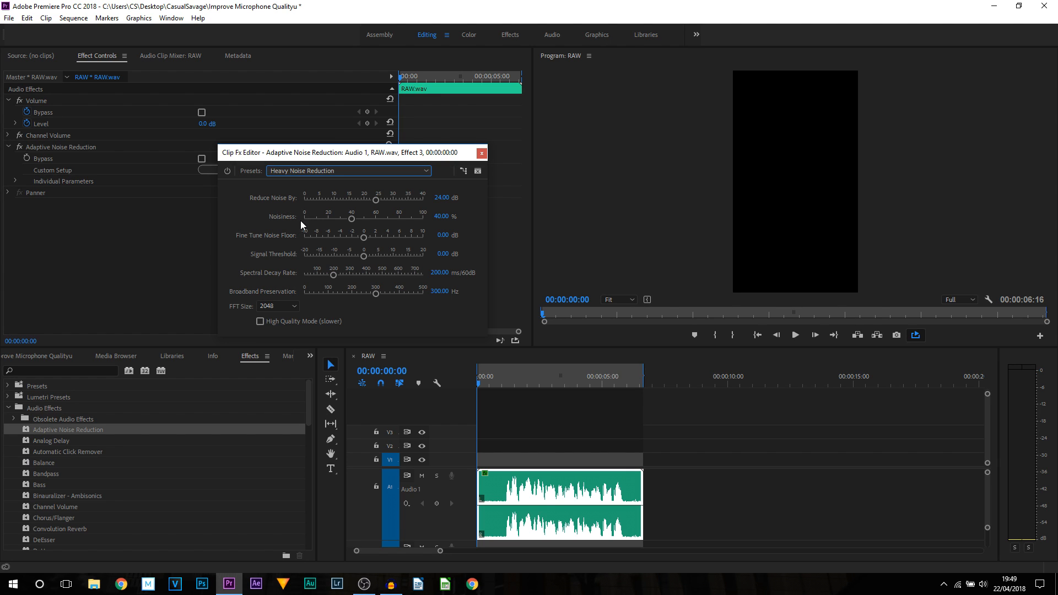
During looped playback, set Reduce Noise By to about 31.11 dB and Noisiness to about 27.31 %, and close the effect editor.
click(795, 335)
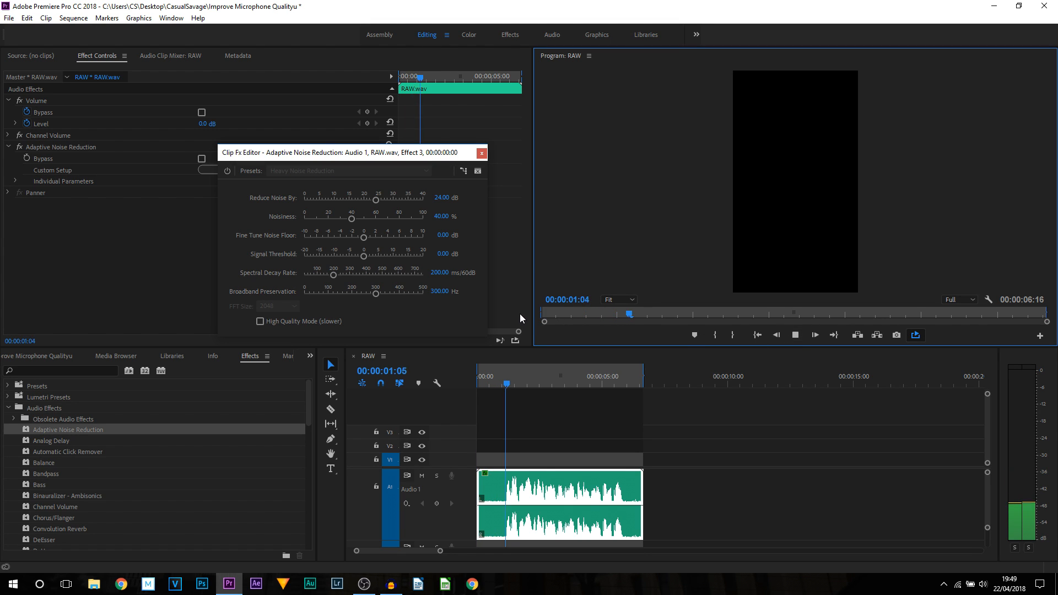
drag(375, 201, 341, 220)
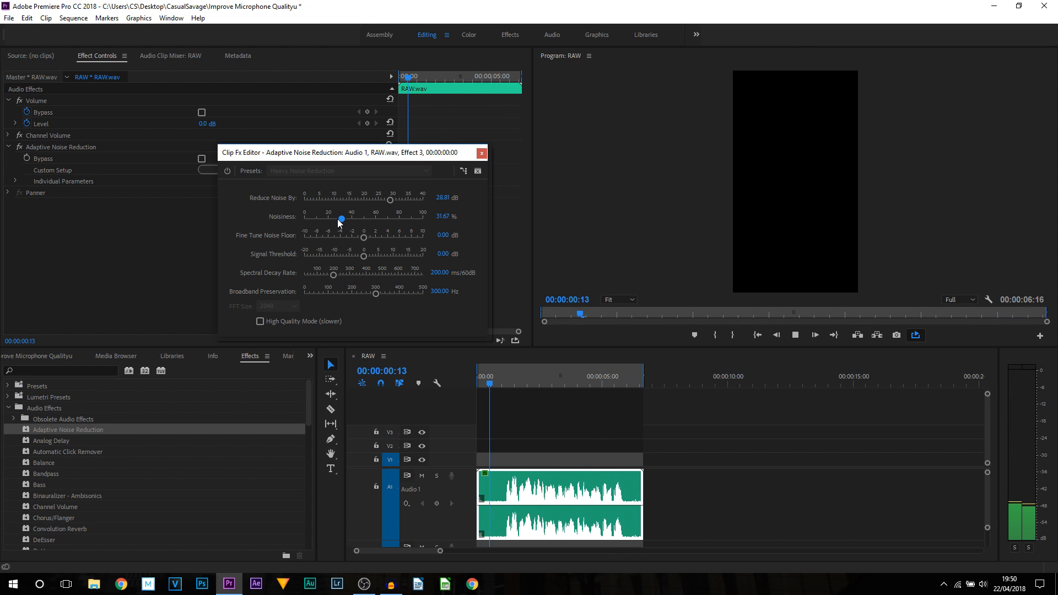
drag(337, 220, 337, 220)
drag(394, 200, 393, 203)
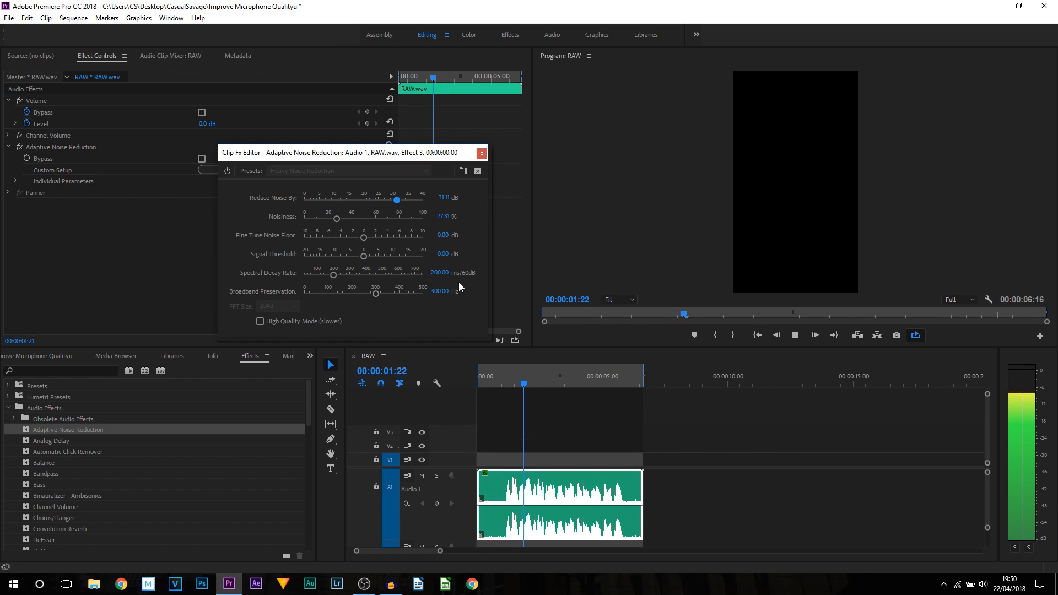
click(795, 336)
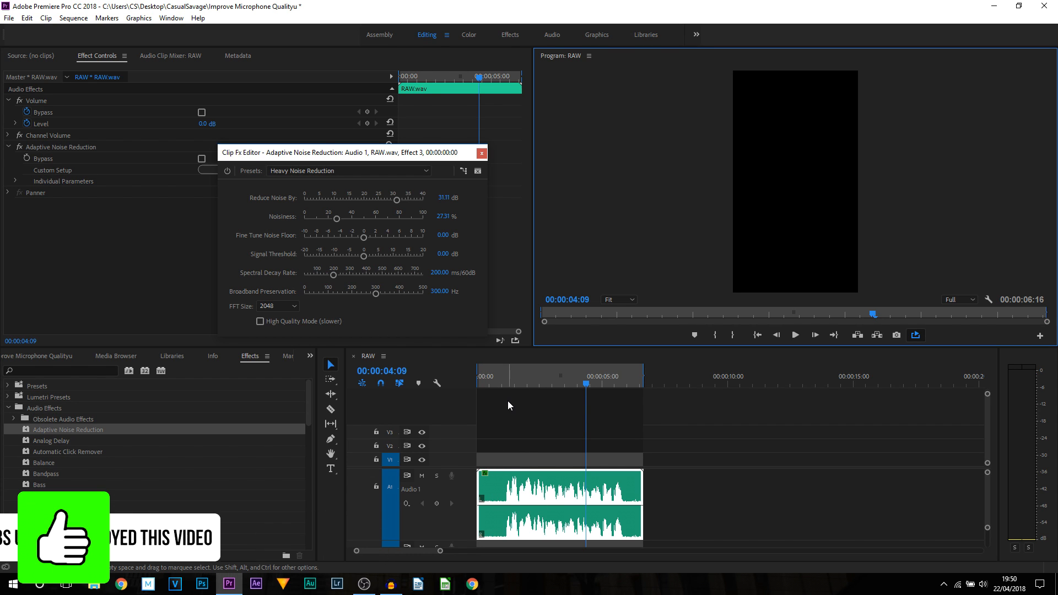
click(482, 152)
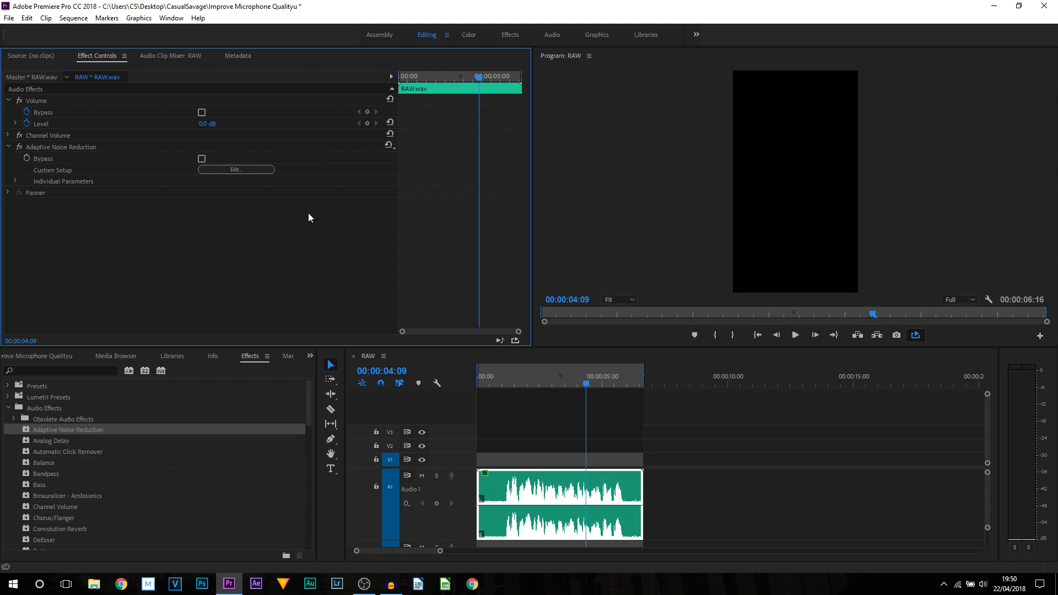
Apply the Dynamics audio effect to the RAW.wav clip on the A1 track.
drag(307, 408, 309, 431)
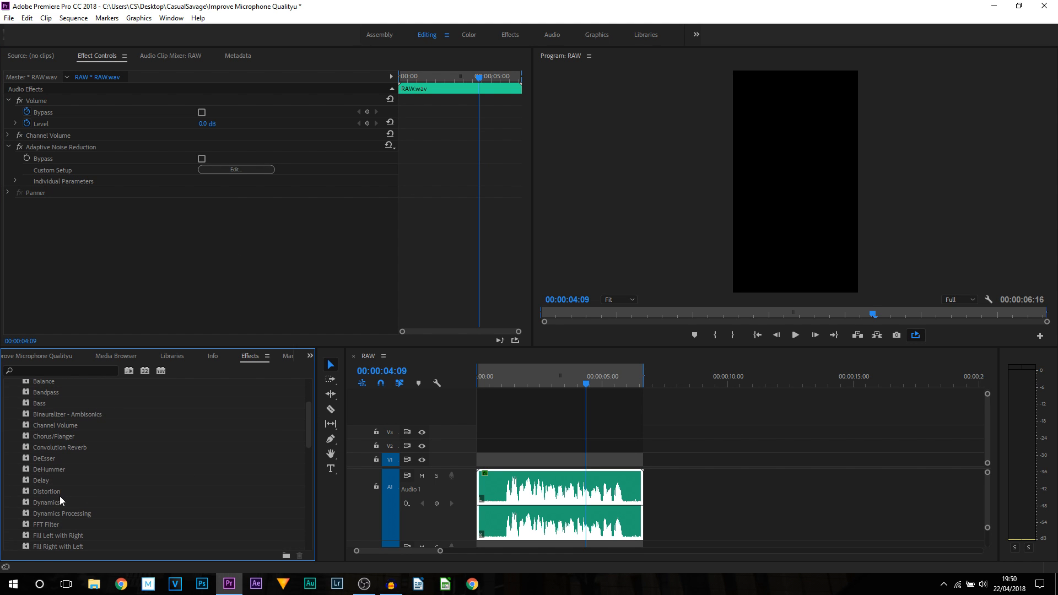
click(61, 500)
drag(45, 500, 516, 504)
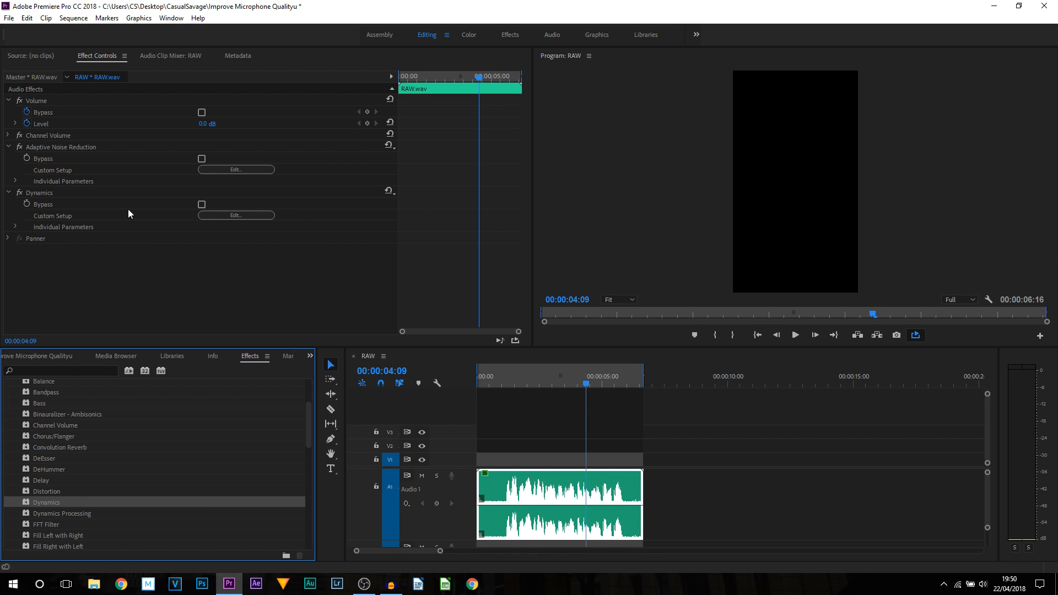
Open the custom setup of Dynamics, move the editor clear of the timeline, and choose the Soft Compression preset.
click(39, 195)
click(100, 221)
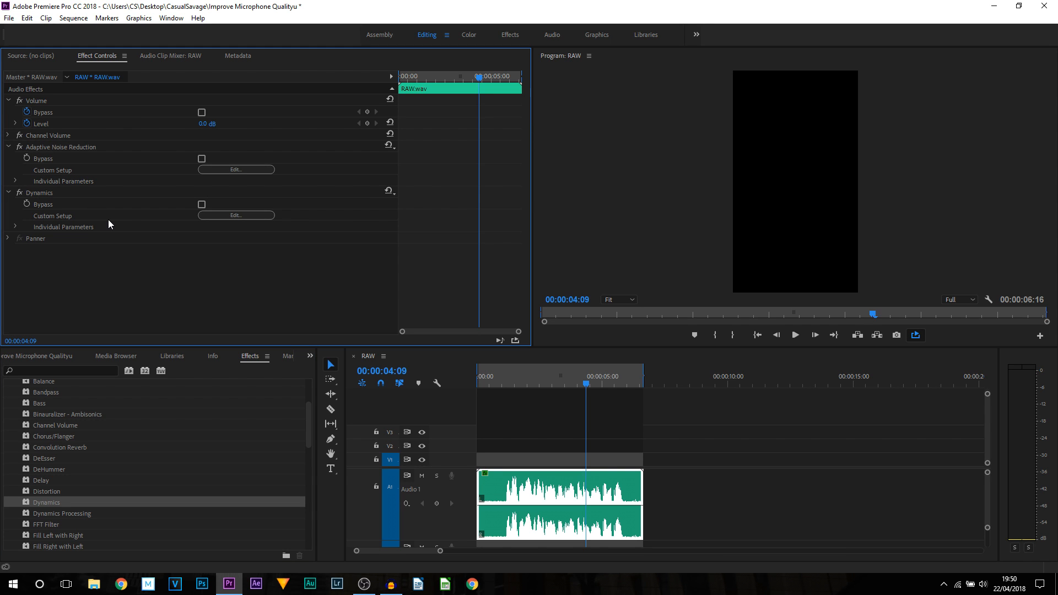
click(248, 215)
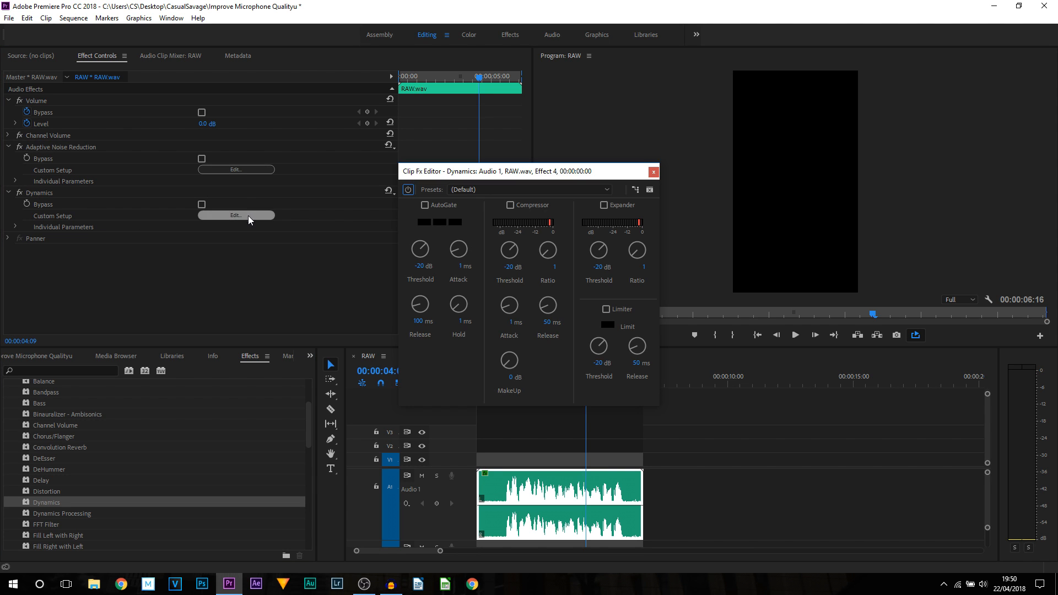
drag(552, 172, 312, 88)
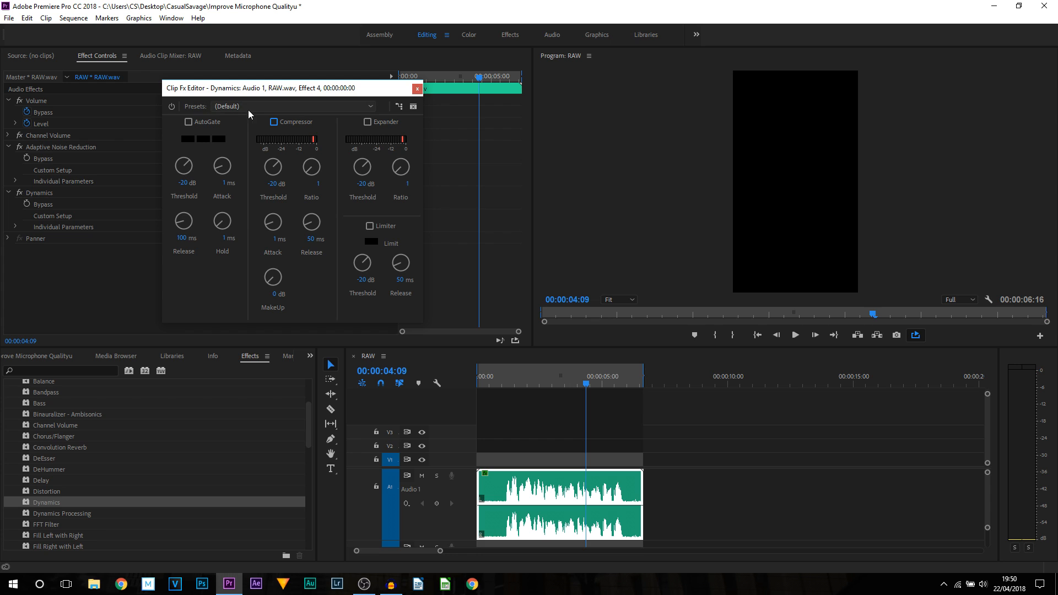
click(265, 107)
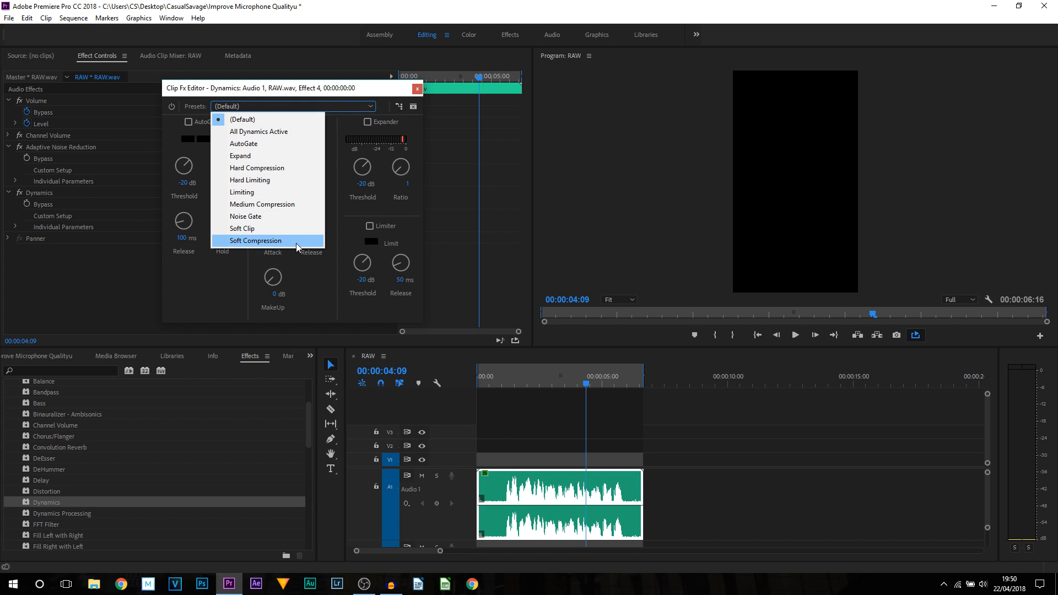
click(259, 241)
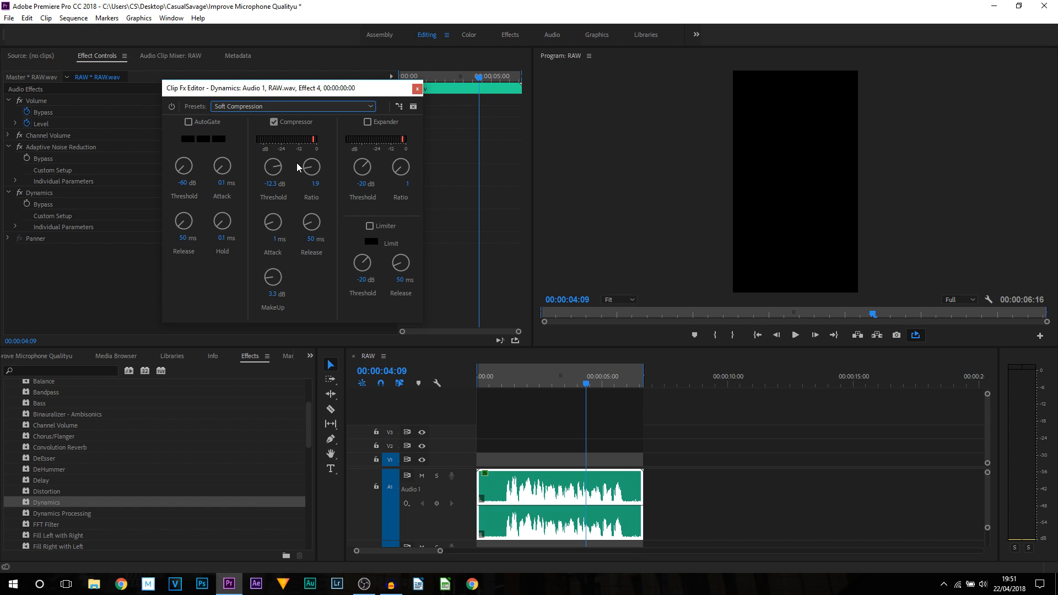
During looped playback, set the compressor's Threshold to about -17.8 dB, Ratio to 1.3 and MakeUp to 0.9 dB, and close the effect editor.
click(795, 335)
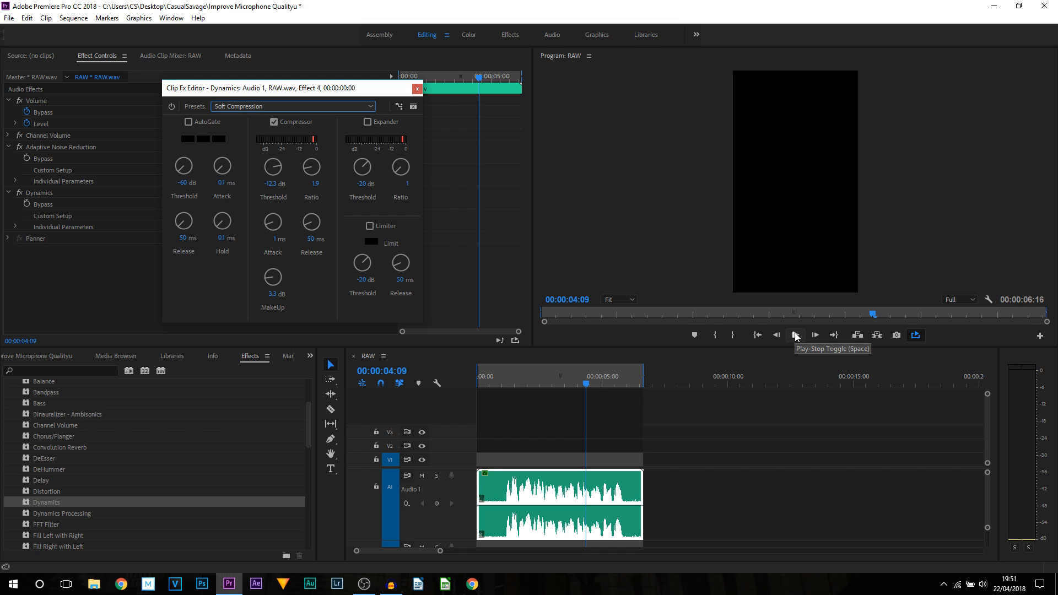
click(795, 335)
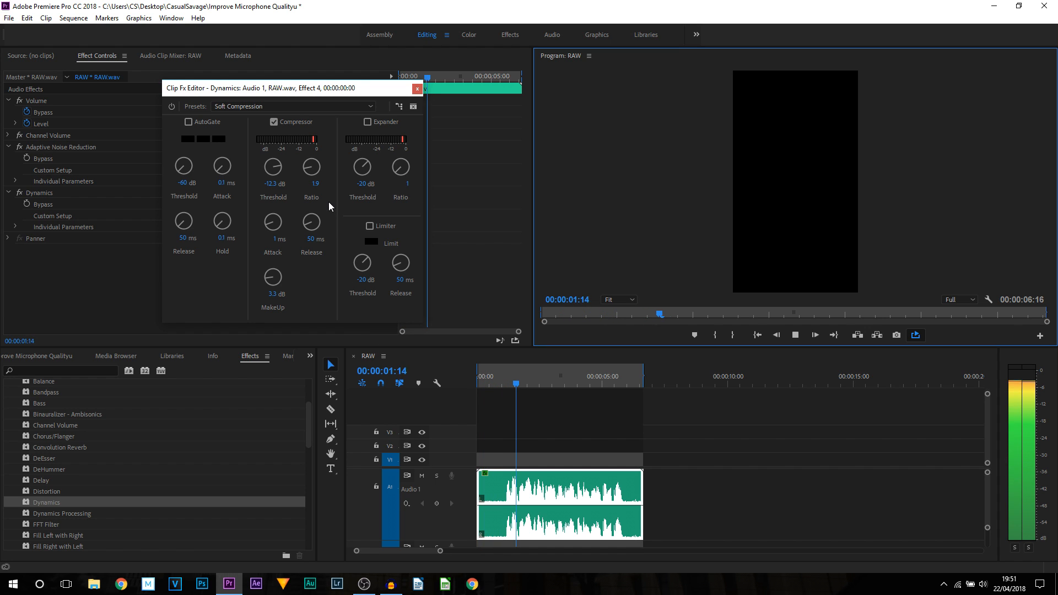
drag(276, 169, 248, 253)
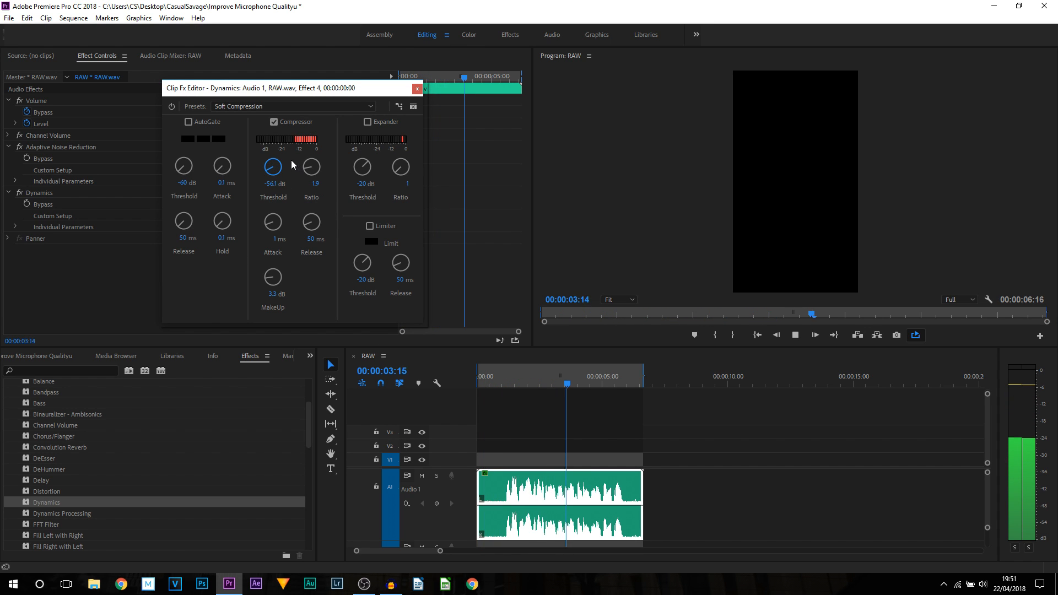
mouse_move(271, 169)
mouse_down()
mouse_move(293, 159)
mouse_move(275, 166)
mouse_move(330, 186)
mouse_move(286, 161)
mouse_move(266, 199)
mouse_move(269, 162)
mouse_move(344, 190)
mouse_move(274, 171)
mouse_up()
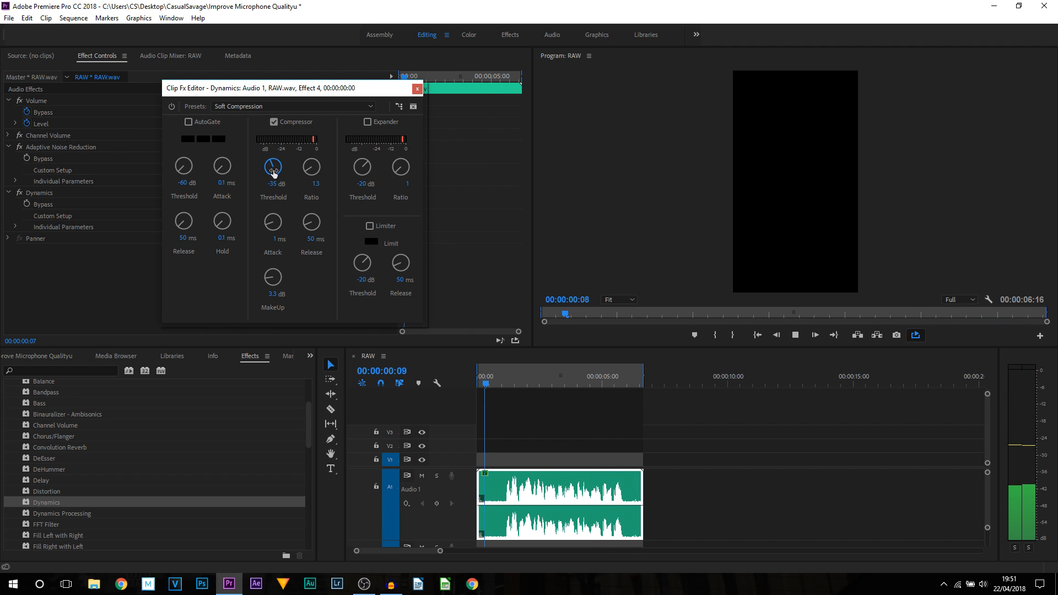
drag(295, 232, 309, 168)
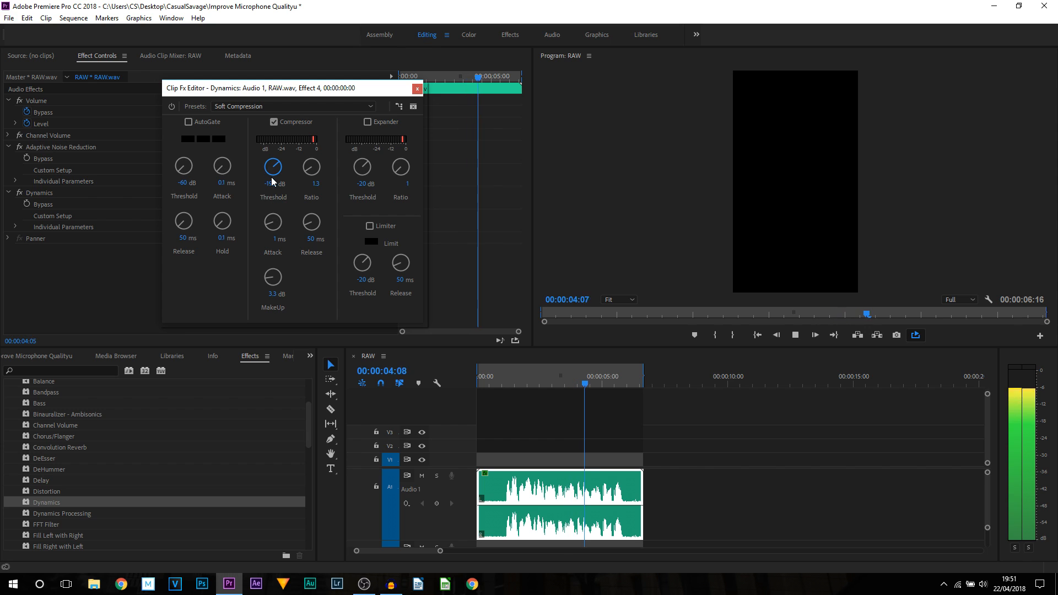
drag(273, 281, 300, 227)
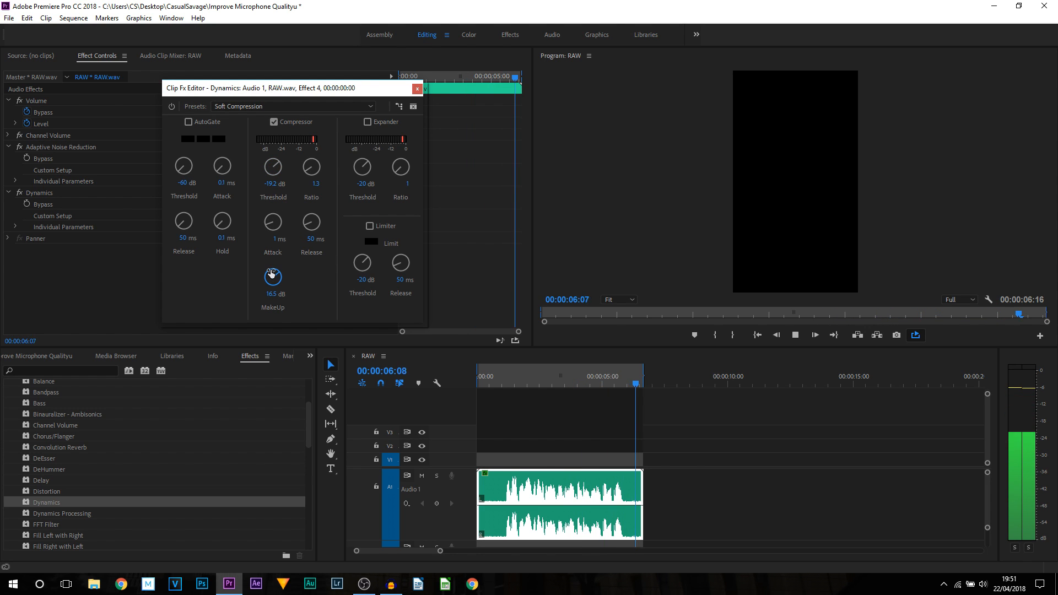
drag(276, 321, 251, 356)
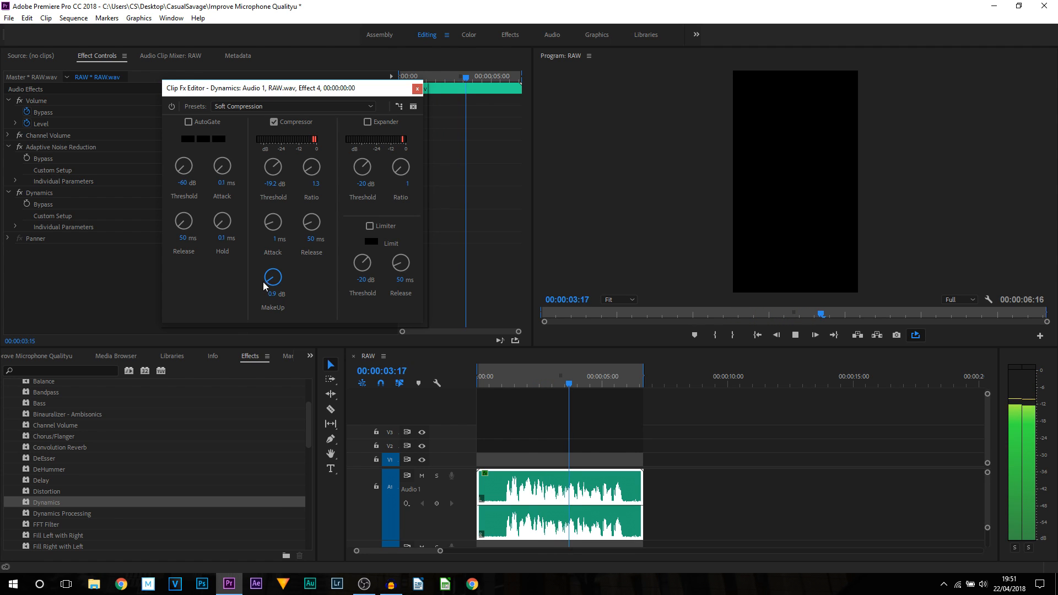
drag(274, 174, 271, 168)
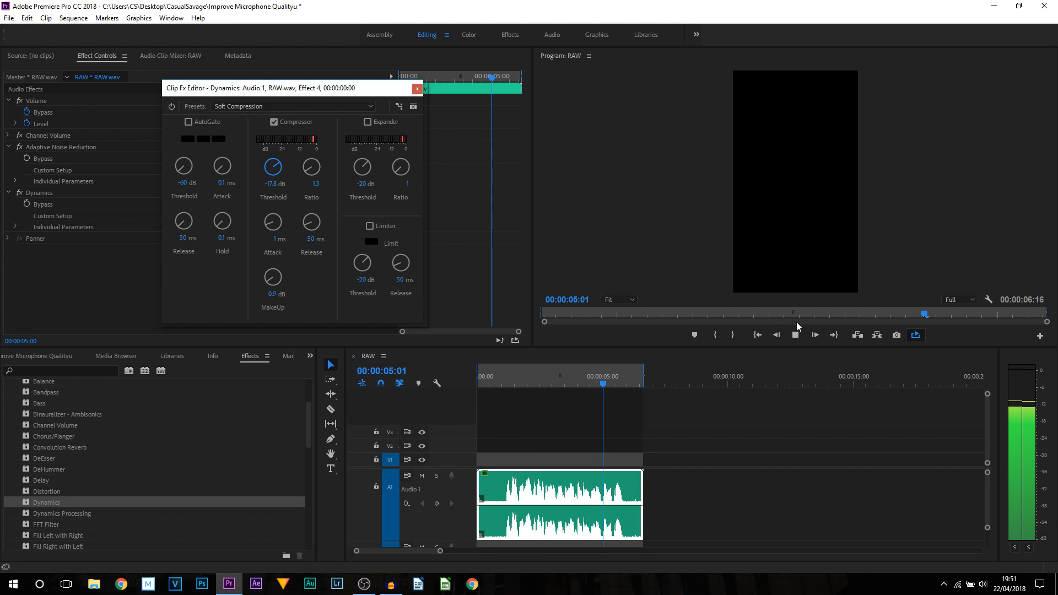
click(795, 337)
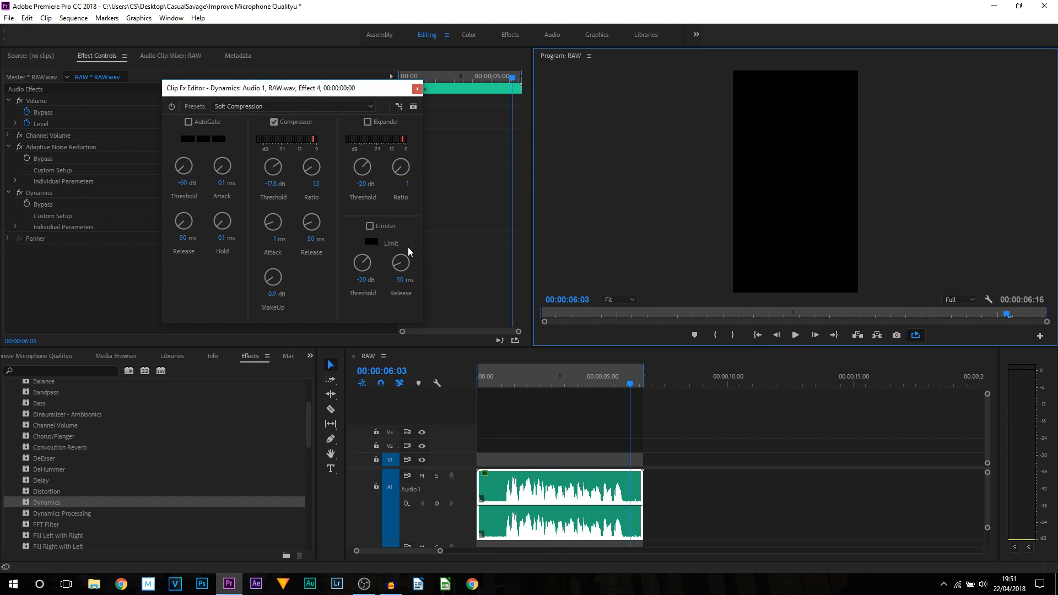
click(418, 89)
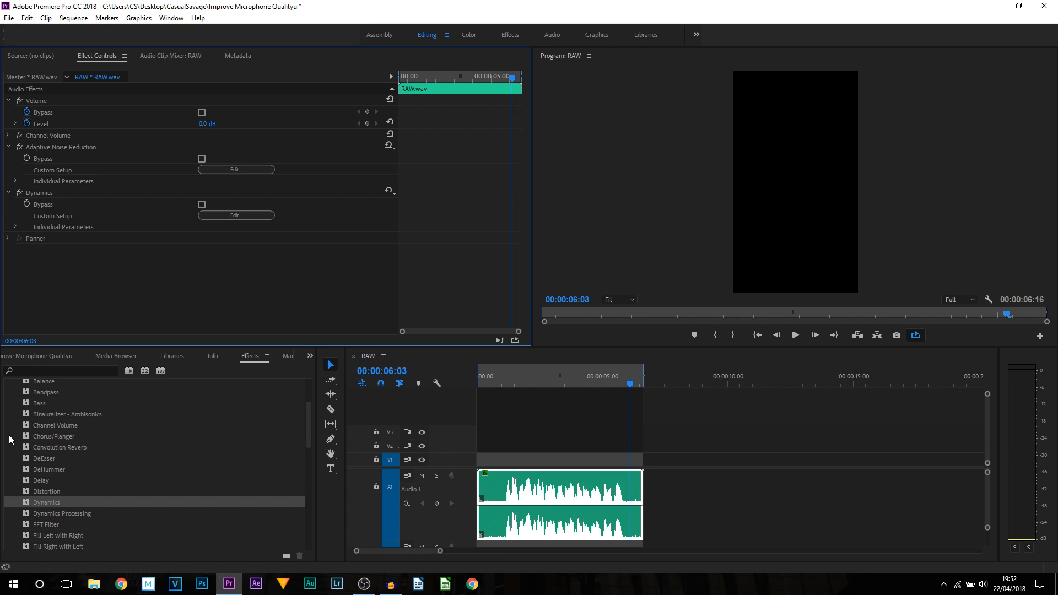
Apply the Bass audio effect to the RAW.wav clip with a Boost of 4.5 dB and play the clip from near its start.
click(41, 405)
scroll(75, 443, up, 2)
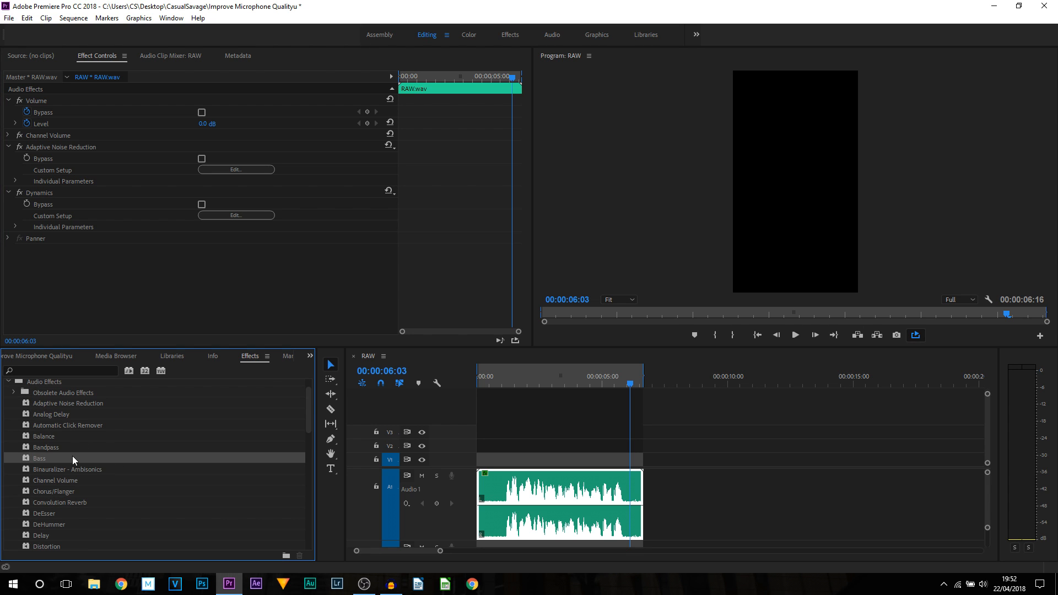
drag(35, 458, 540, 500)
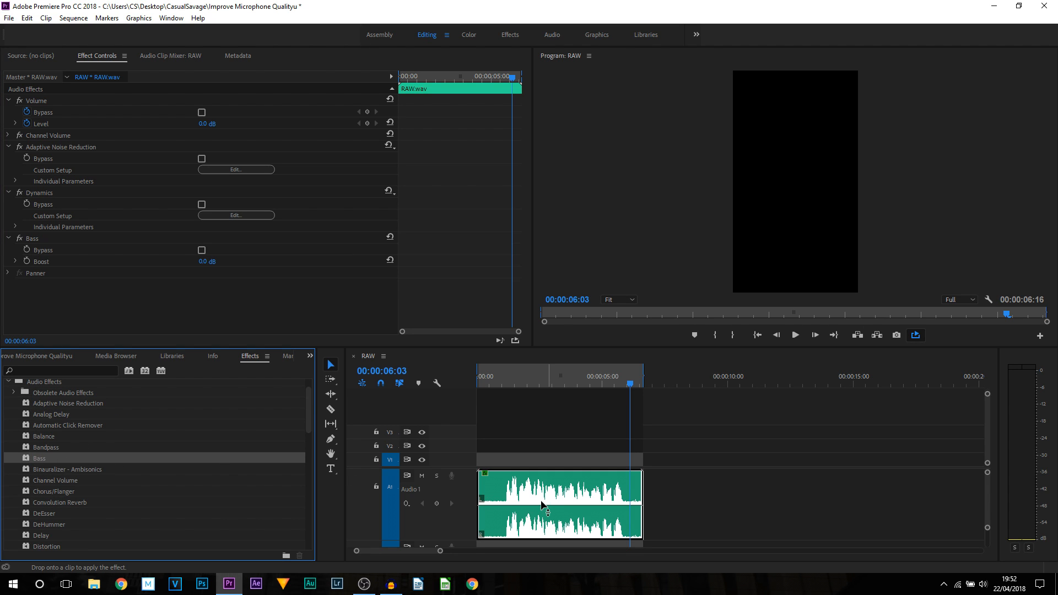
click(213, 260)
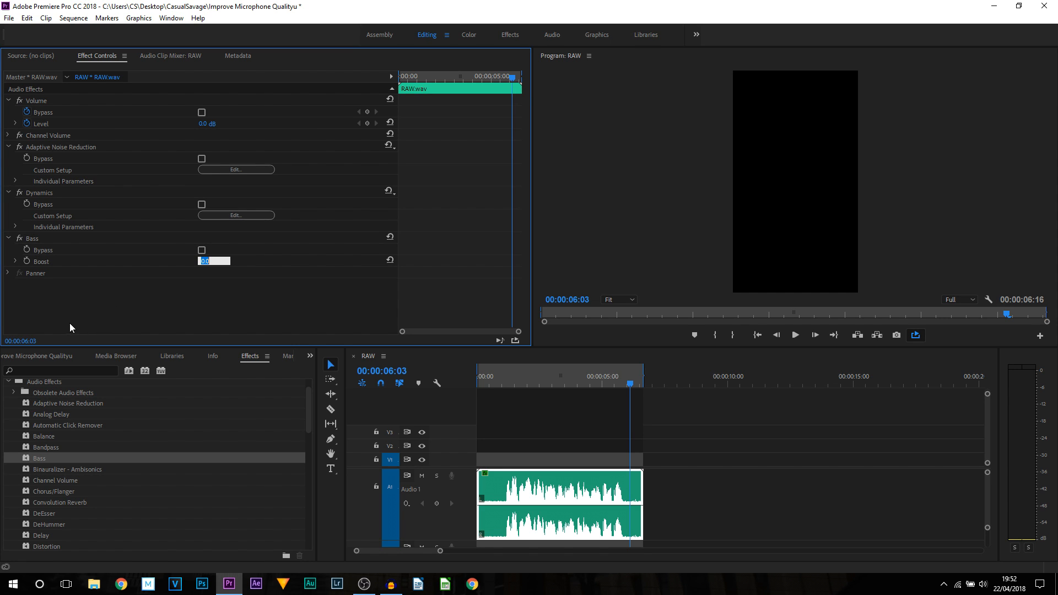
text(.5)
key(Return)
drag(551, 378, 489, 381)
key(space)
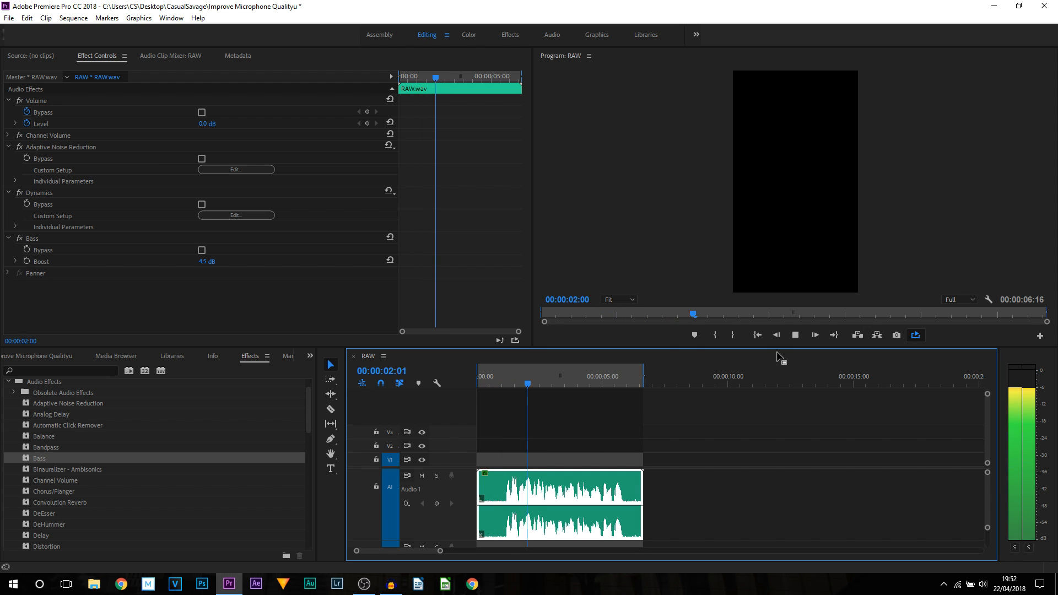
click(796, 335)
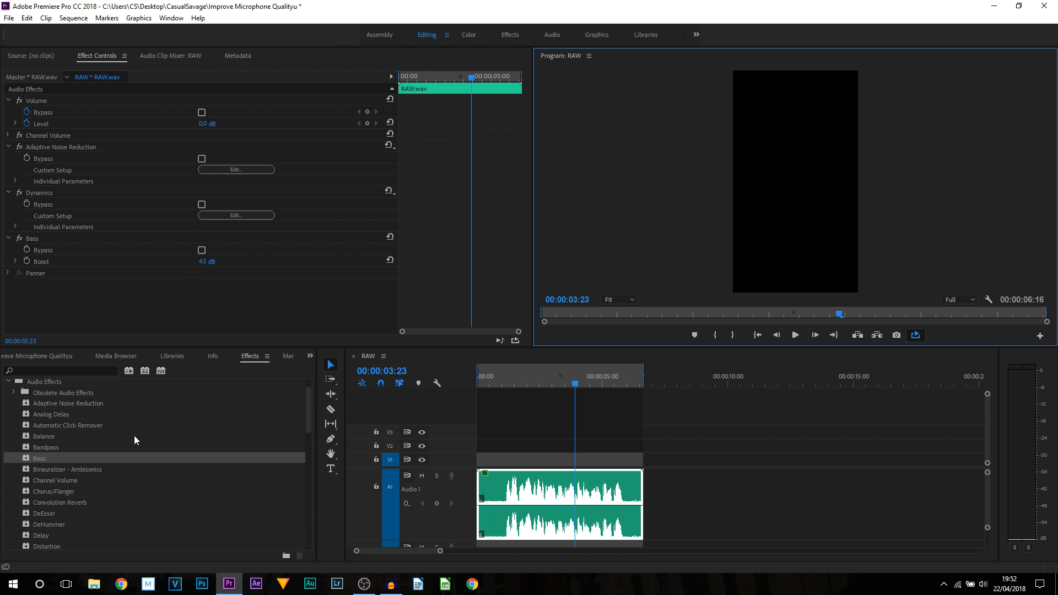
Apply the Treble audio effect to the RAW.wav clip with a Boost of 3 dB and listen to the clip from near its start.
scroll(134, 436, down, 5)
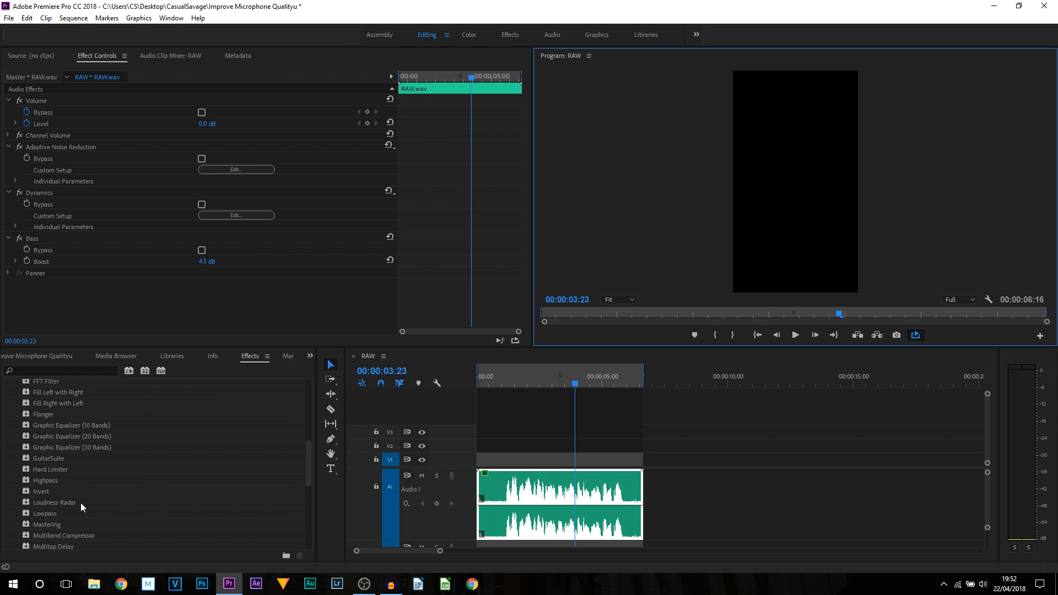
scroll(64, 498, down, 4)
scroll(63, 496, down, 3)
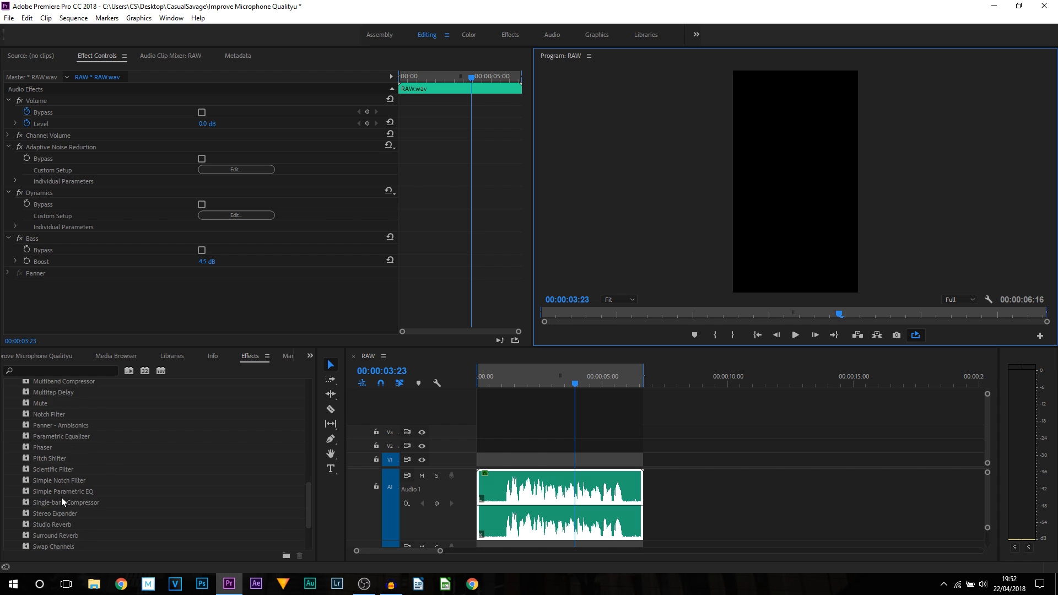
drag(36, 512, 573, 505)
click(213, 295)
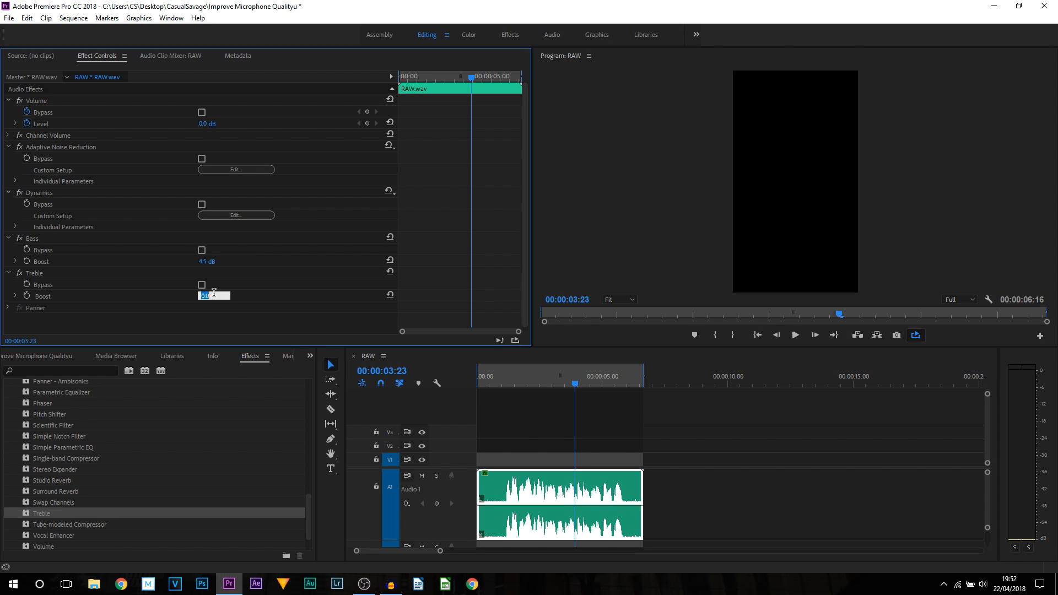
text(3)
key(Return)
click(498, 385)
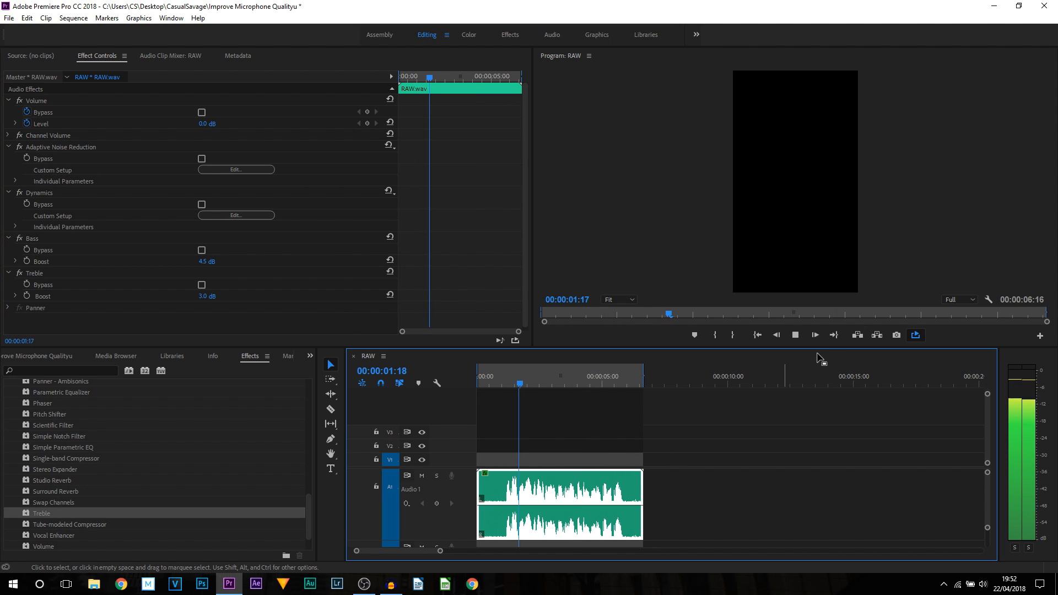
click(795, 334)
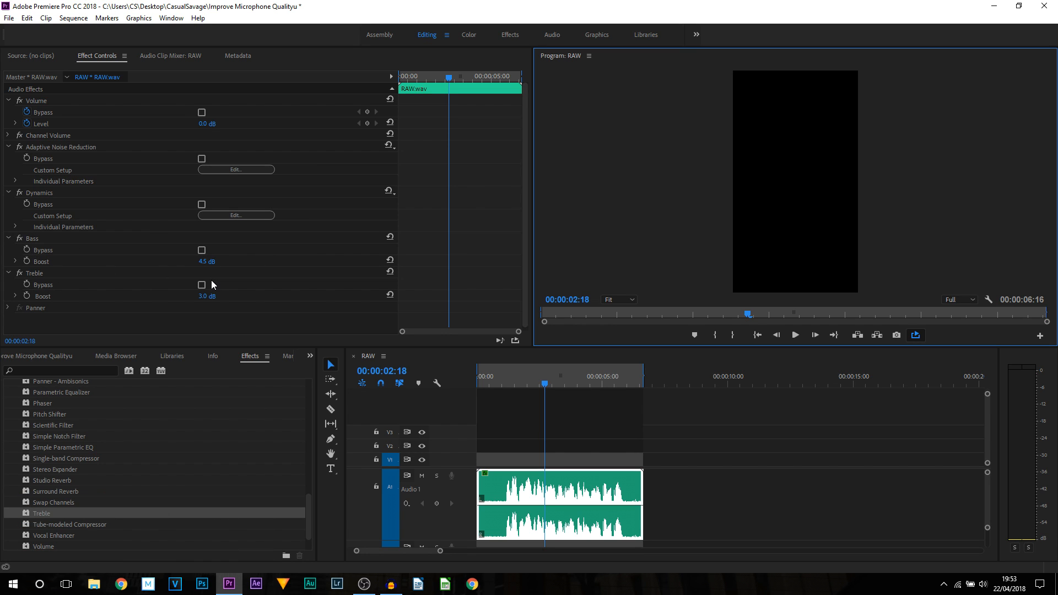
Collapse the settings of the Bass, Treble, Dynamics and Adaptive Noise Reduction effects.
click(8, 239)
click(8, 249)
click(8, 193)
click(7, 147)
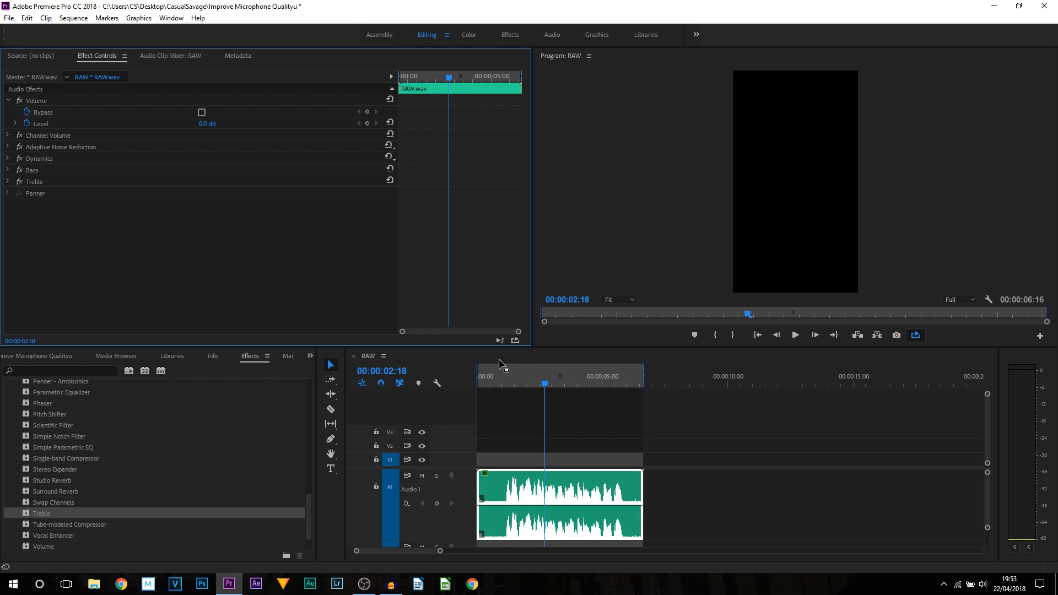
Play the RAW.wav clip from near its start to hear all applied effects together, and stop playback.
click(492, 382)
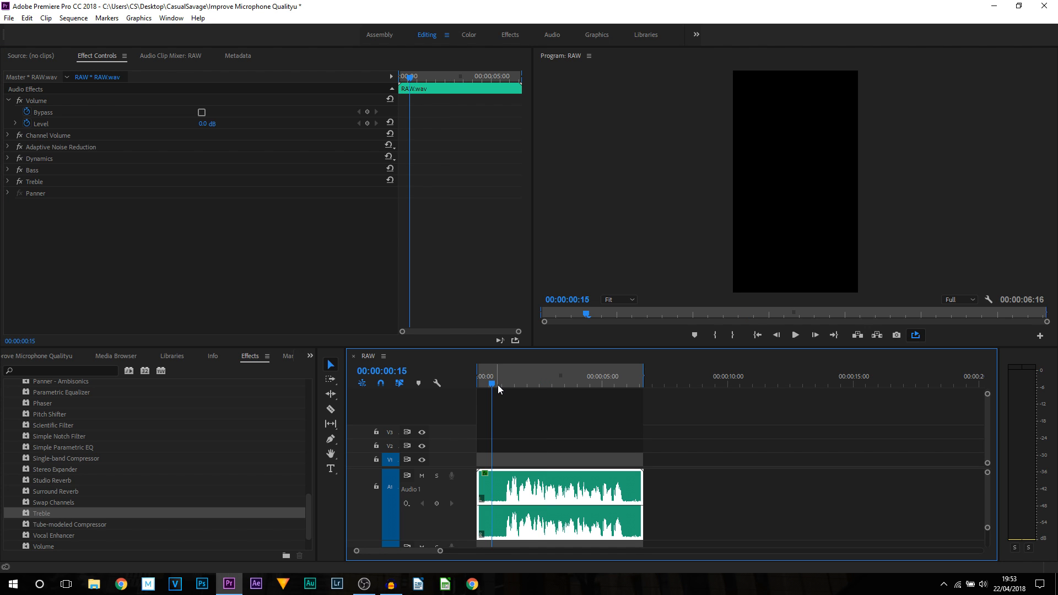
click(797, 335)
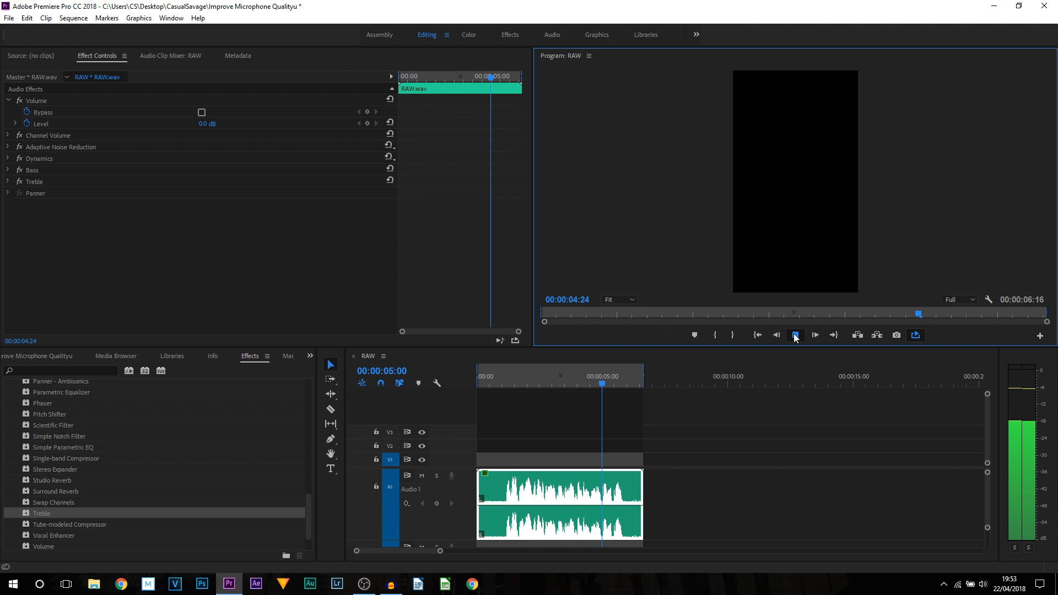
click(795, 335)
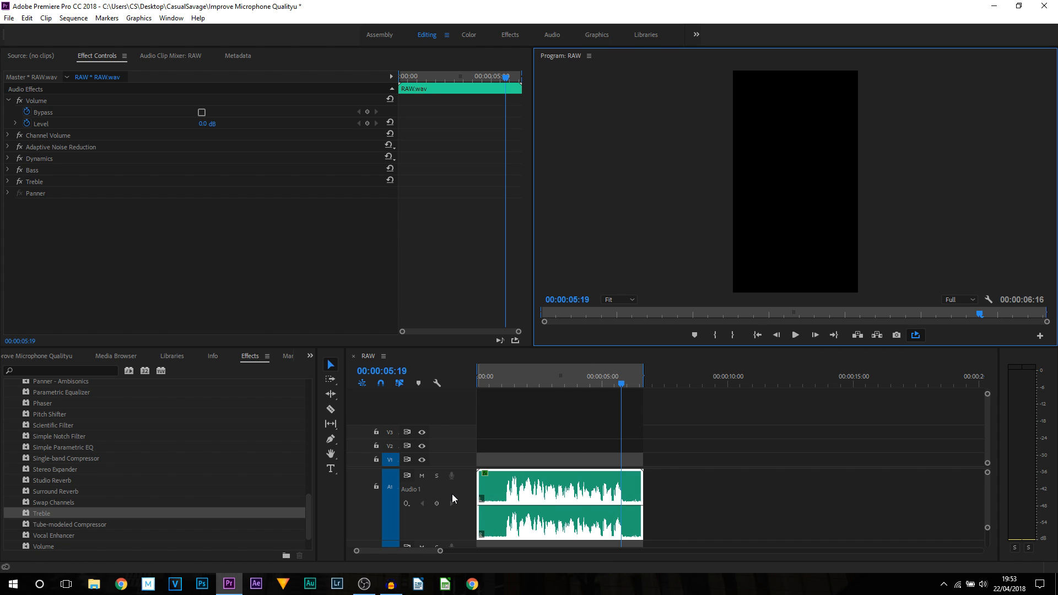
Find the DeEsser audio effect and apply it to the RAW.wav clip on the A1 track.
scroll(94, 474, up, 8)
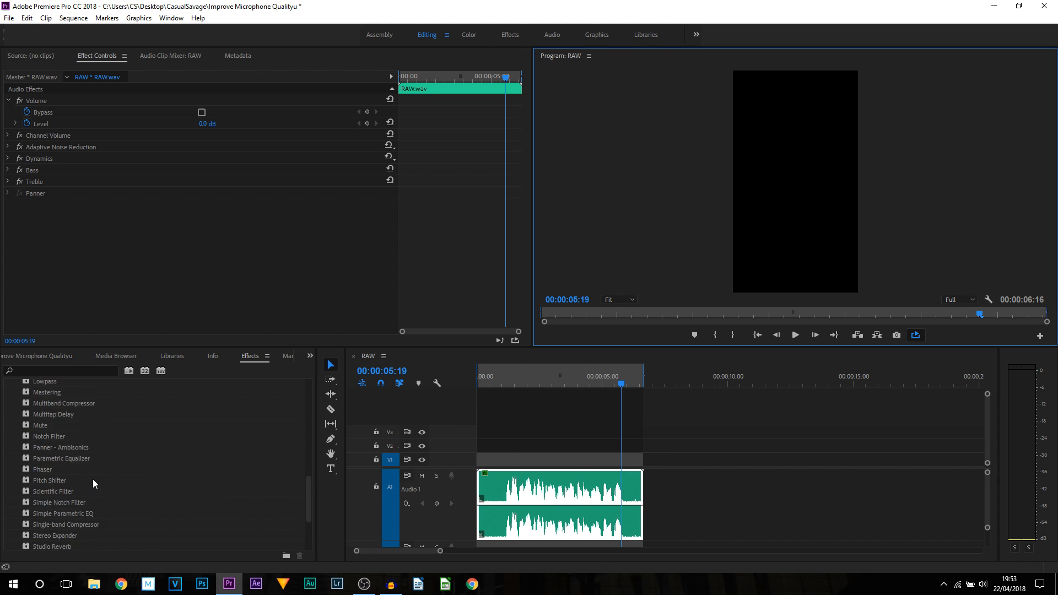
scroll(65, 455, up, 5)
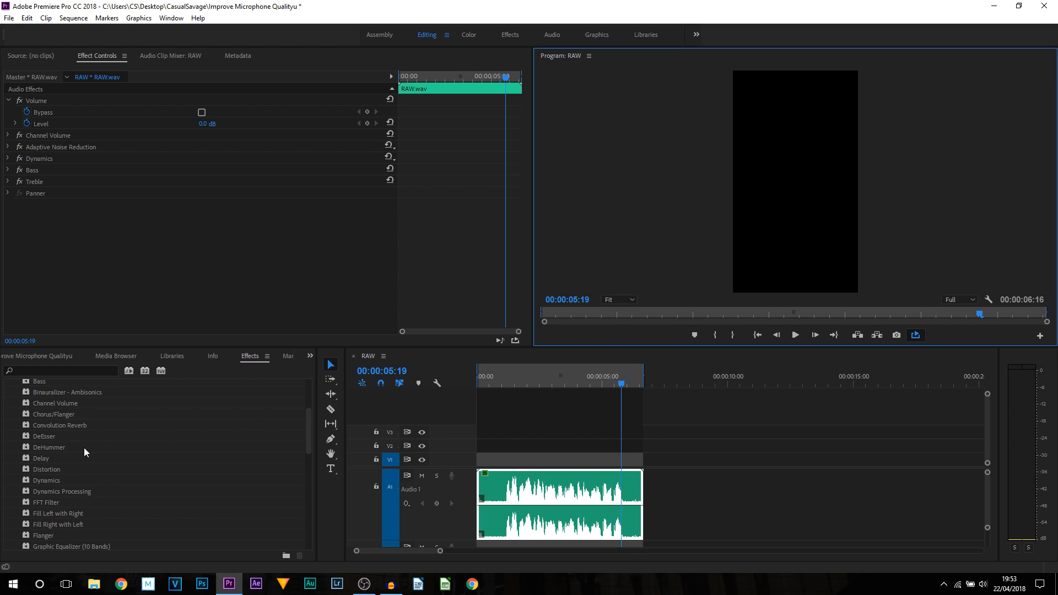
click(44, 438)
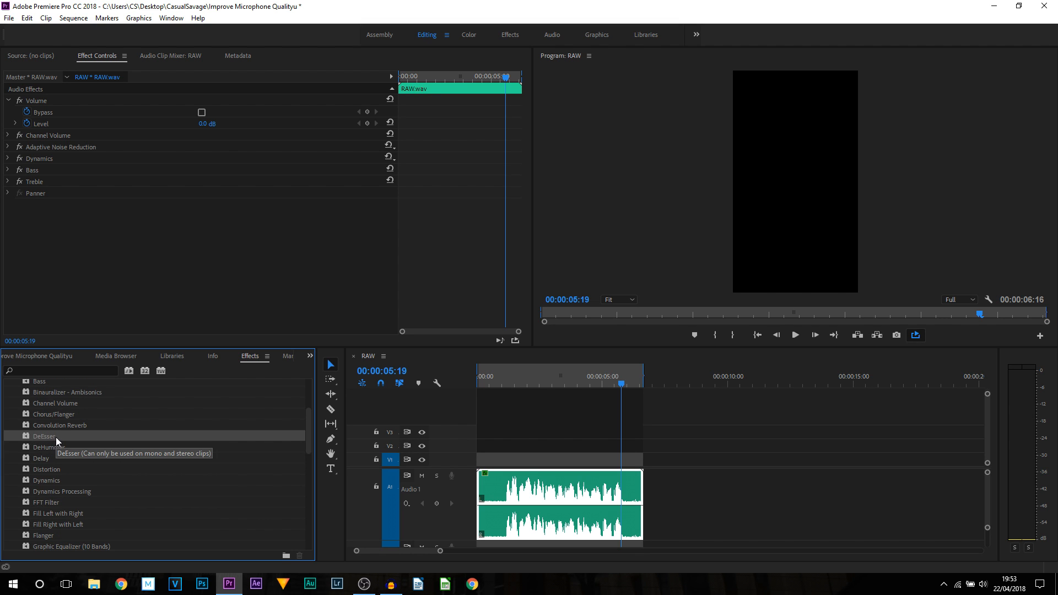
drag(47, 436, 543, 502)
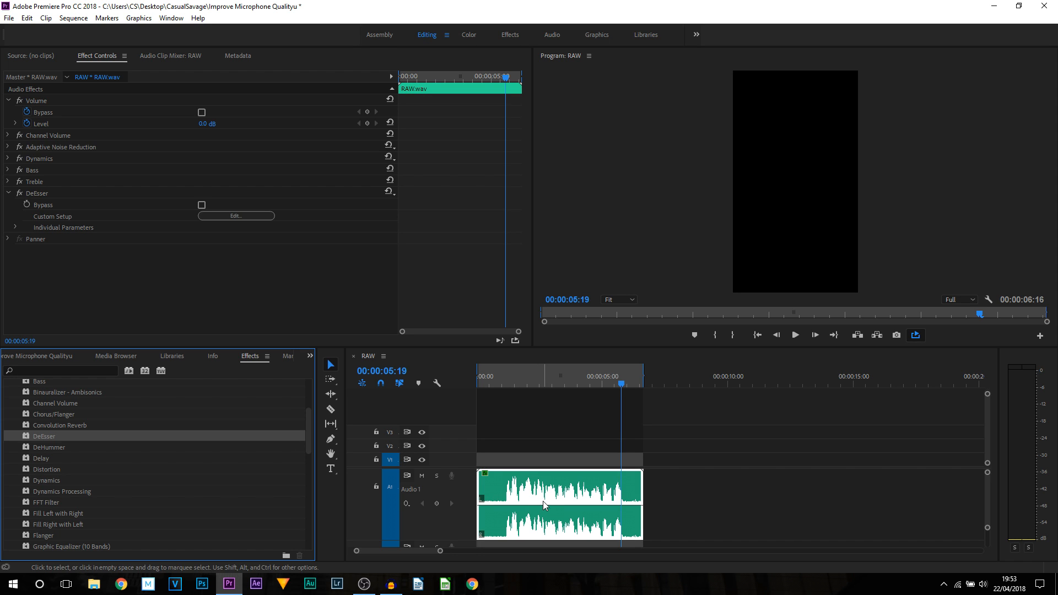
Open the DeEsser effect's custom setup and choose the Male Voice DeEsser preset.
click(262, 218)
drag(518, 150, 296, 92)
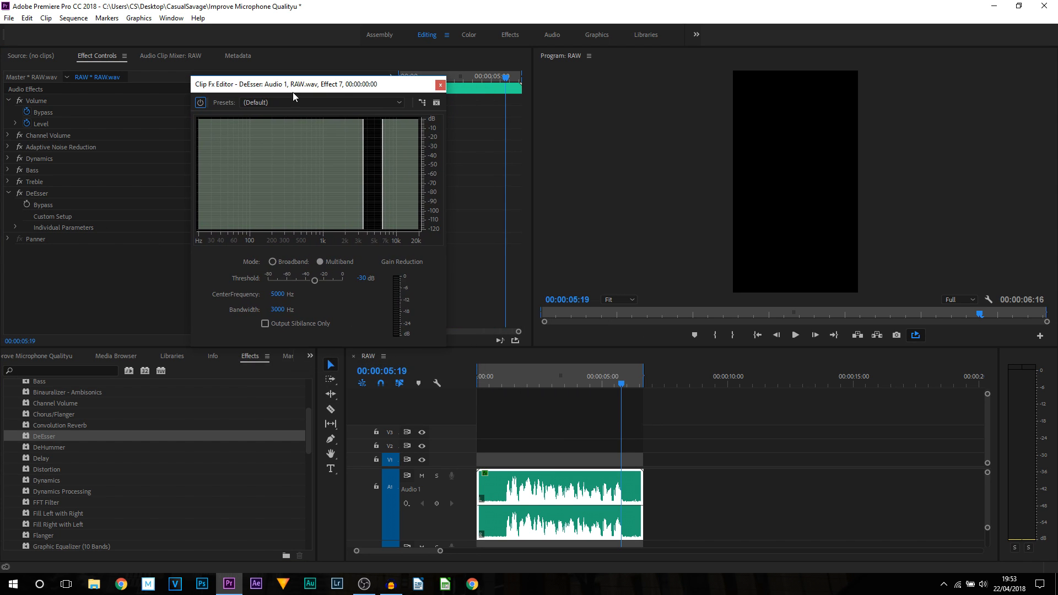
click(283, 101)
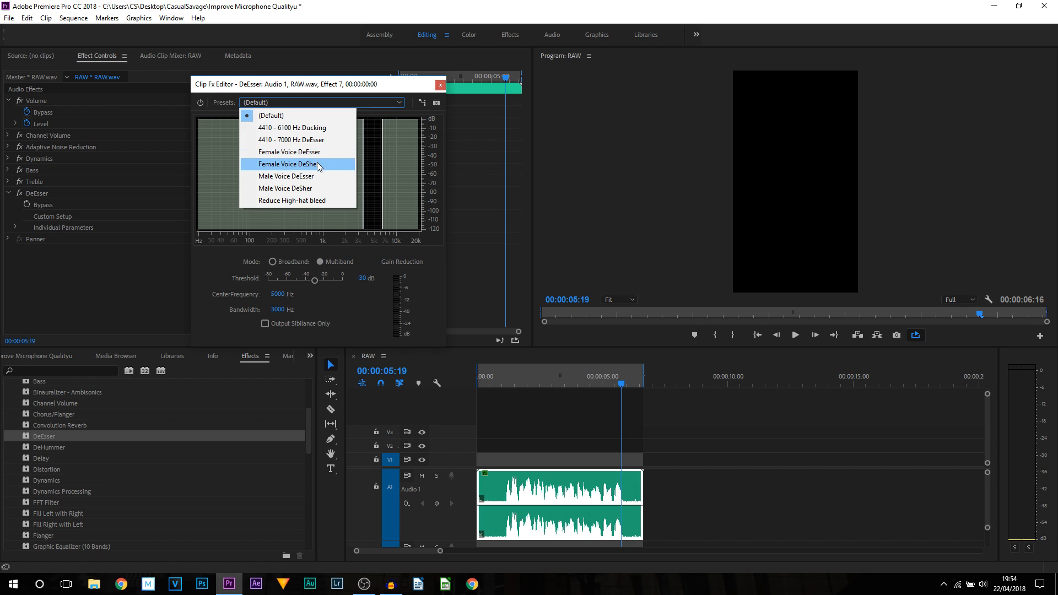
click(296, 178)
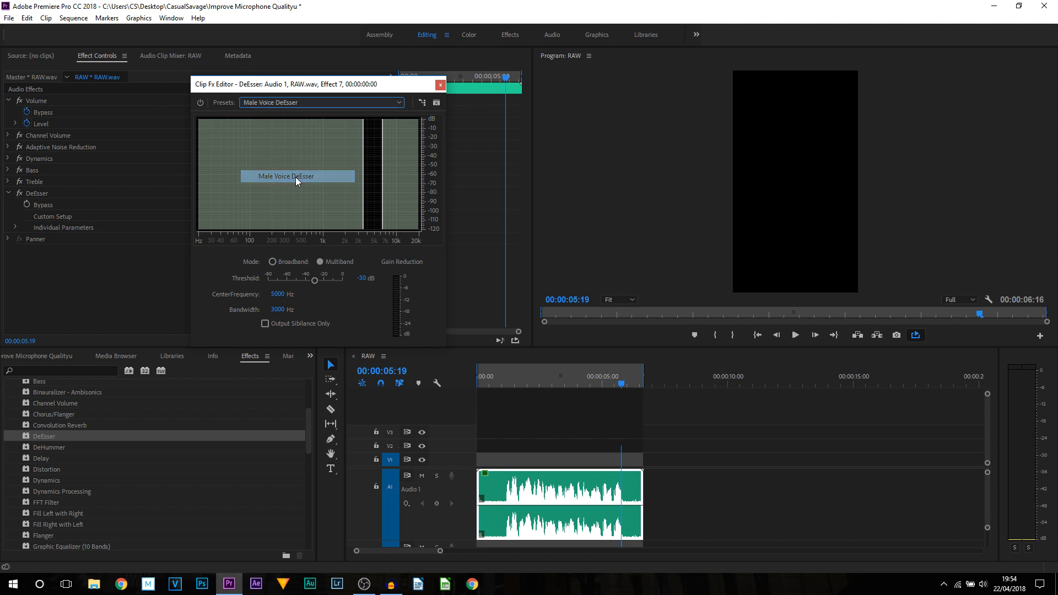
Play the RAW.wav clip and set the DeEsser's Threshold to -25.2 dB while listening.
click(201, 103)
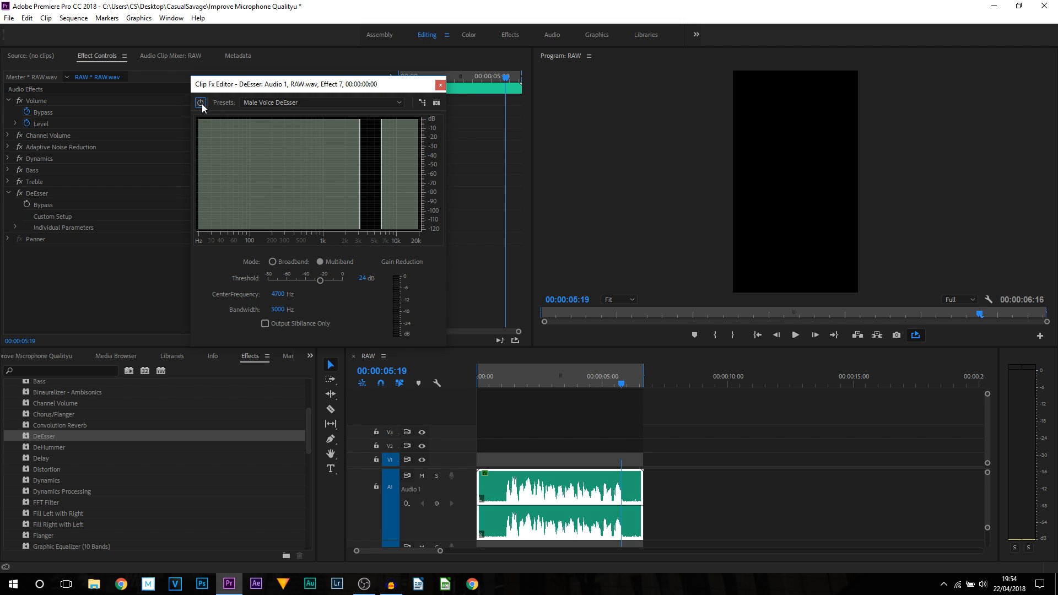
click(799, 337)
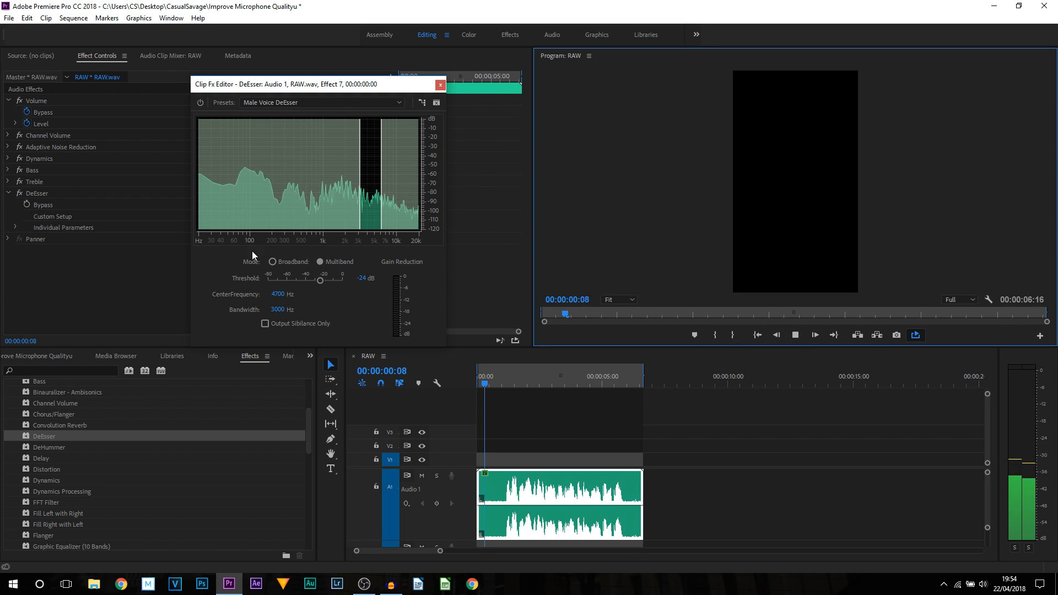
mouse_move(319, 282)
mouse_down()
mouse_move(299, 280)
mouse_move(320, 284)
mouse_up()
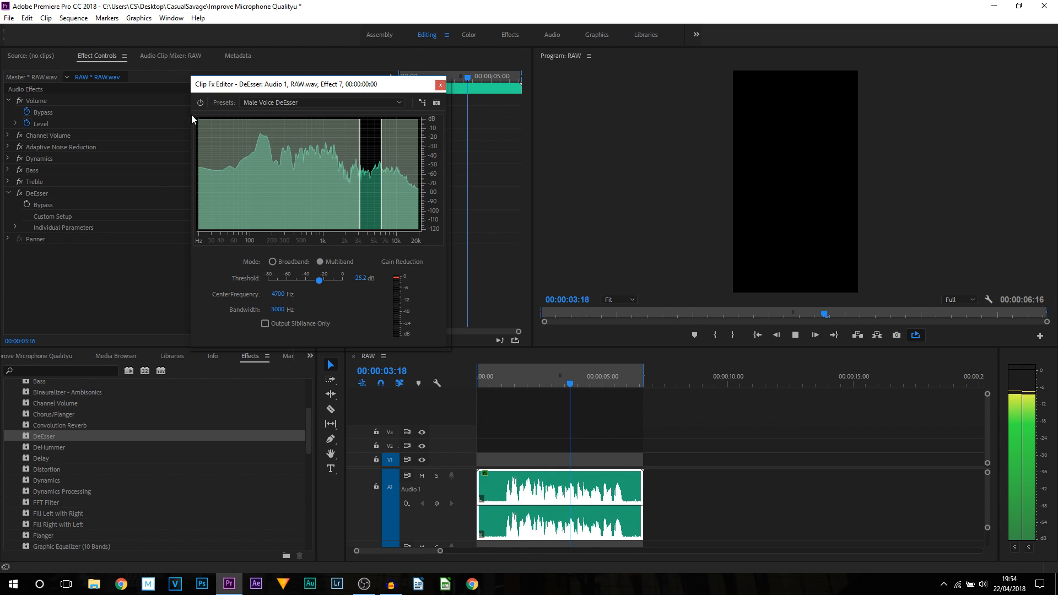
Toggle the DeEsser's bypass while replaying the clip to compare the sound, and close and collapse the effect's settings.
click(200, 103)
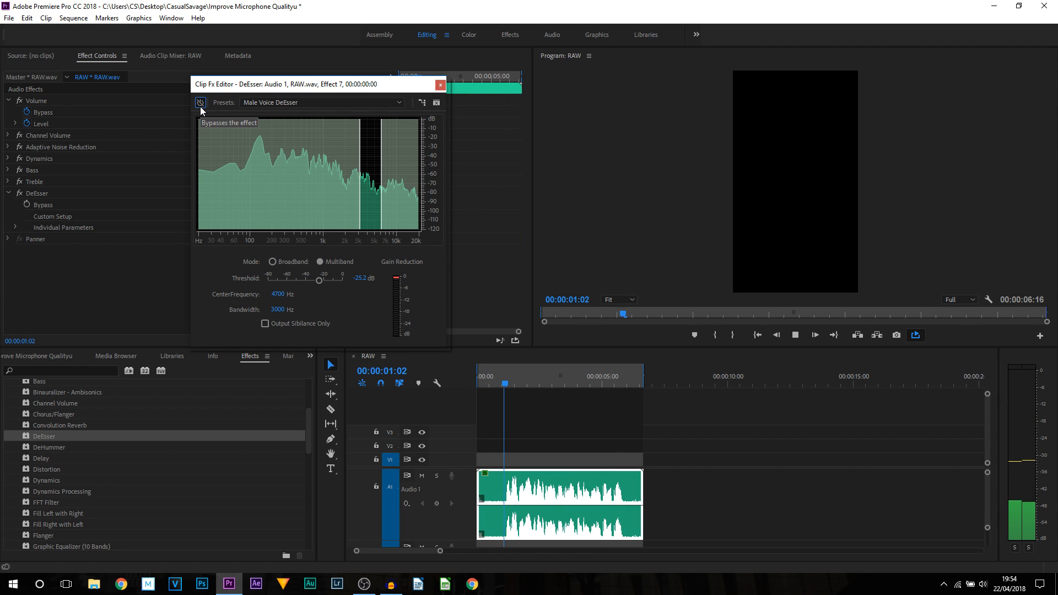
click(200, 107)
click(498, 373)
click(797, 336)
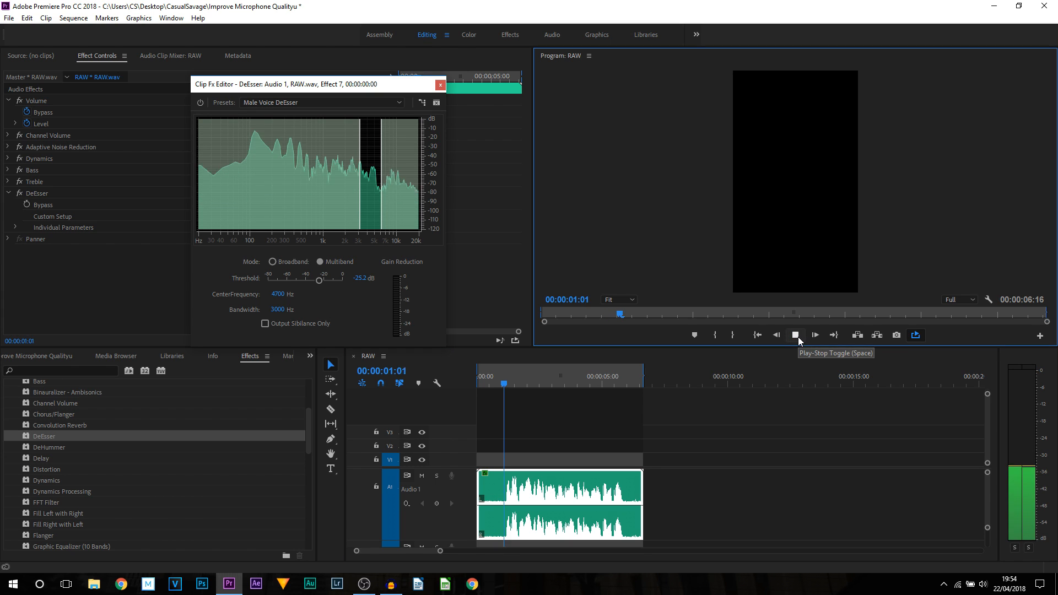
key(space)
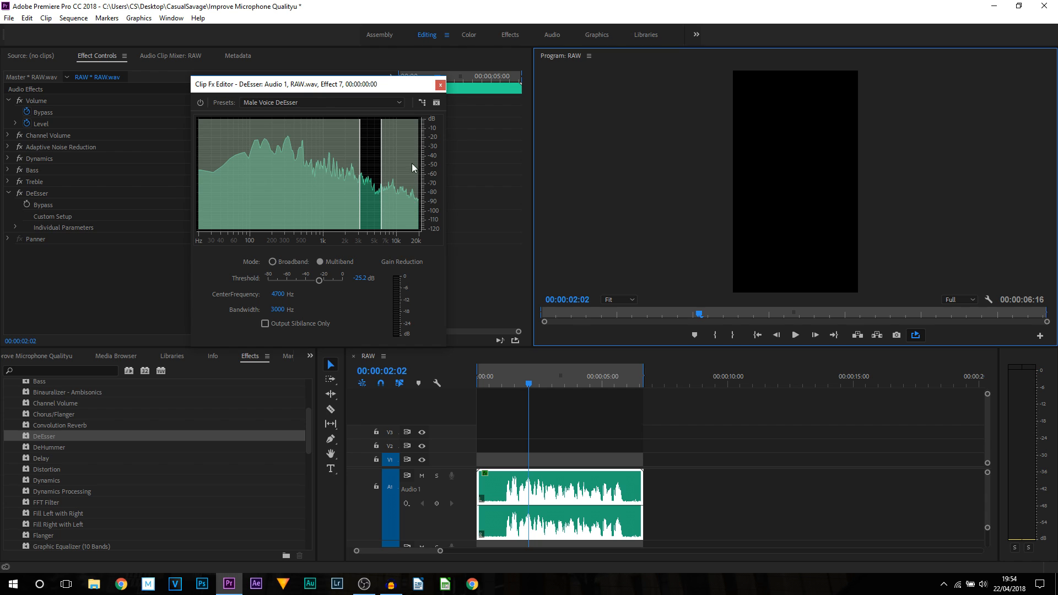
click(439, 85)
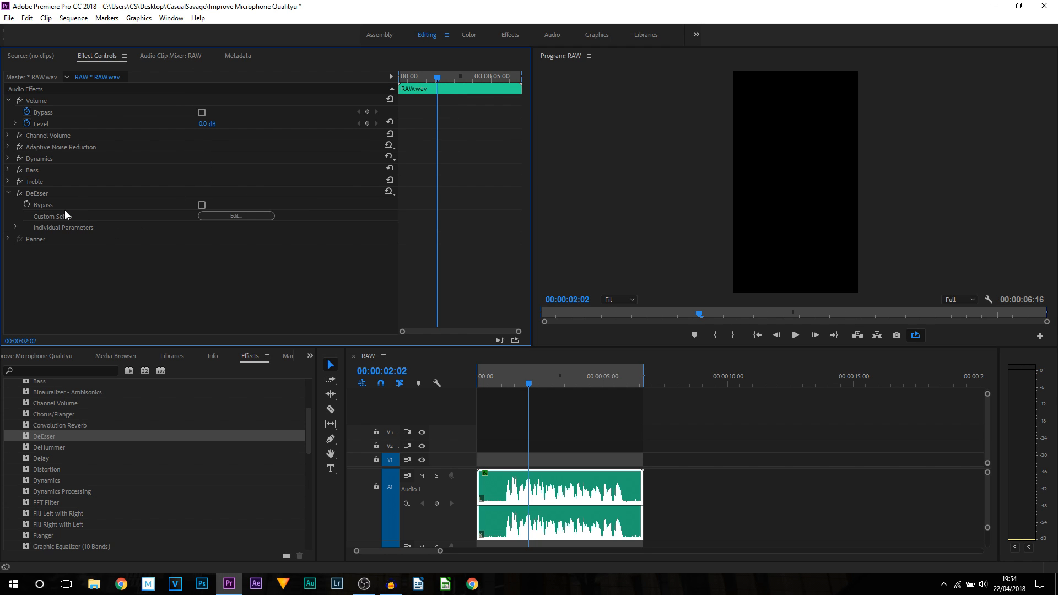
click(9, 193)
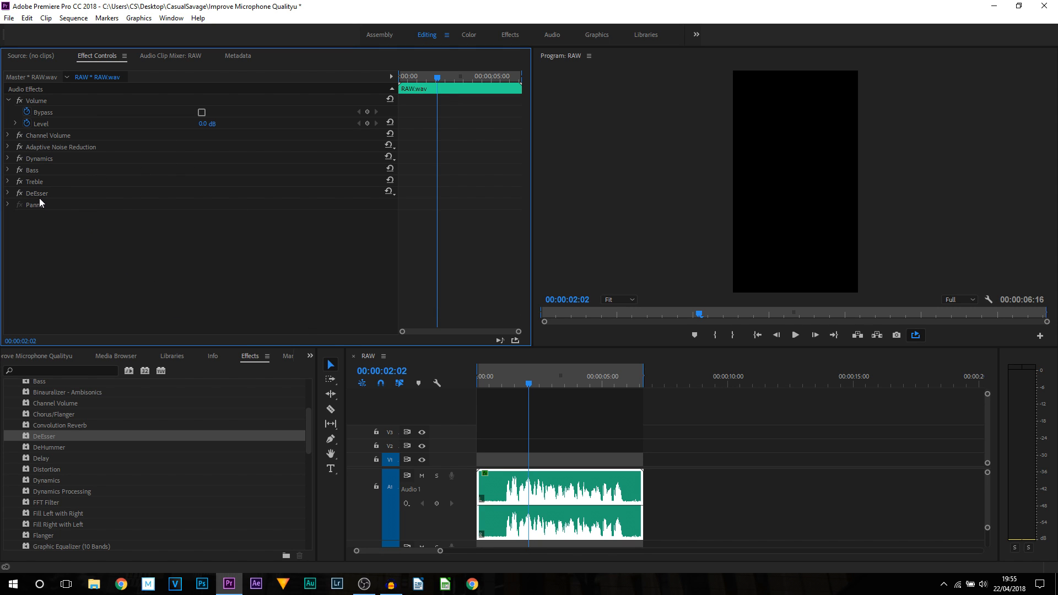
Save the Adaptive Noise Reduction, Dynamics, Bass, Treble and DeEsser effects of RAW.wav together as a preset named Ex.
click(70, 190)
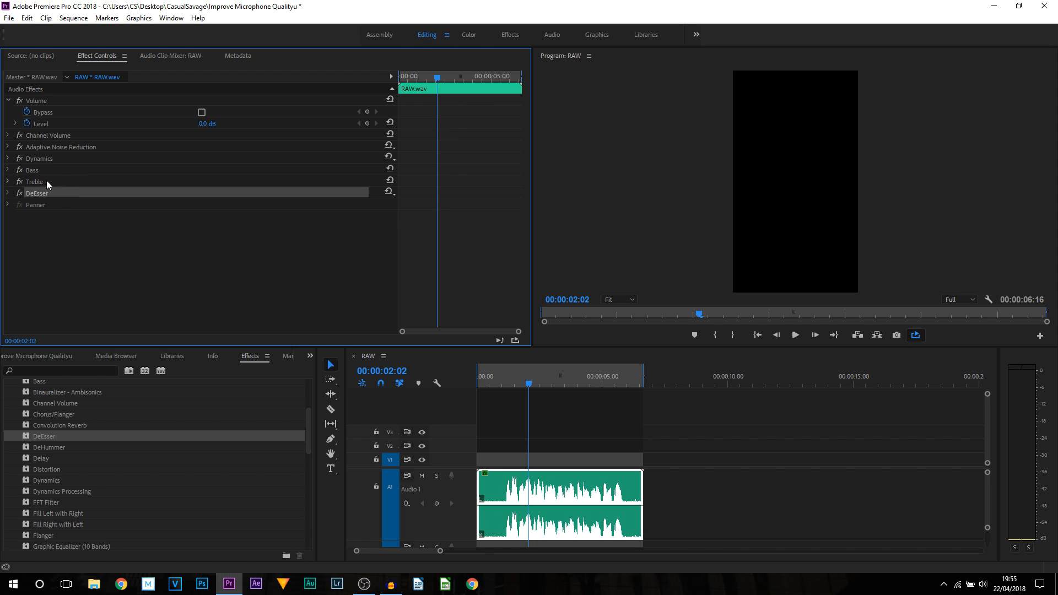
ctrl+click(53, 181)
click(56, 159)
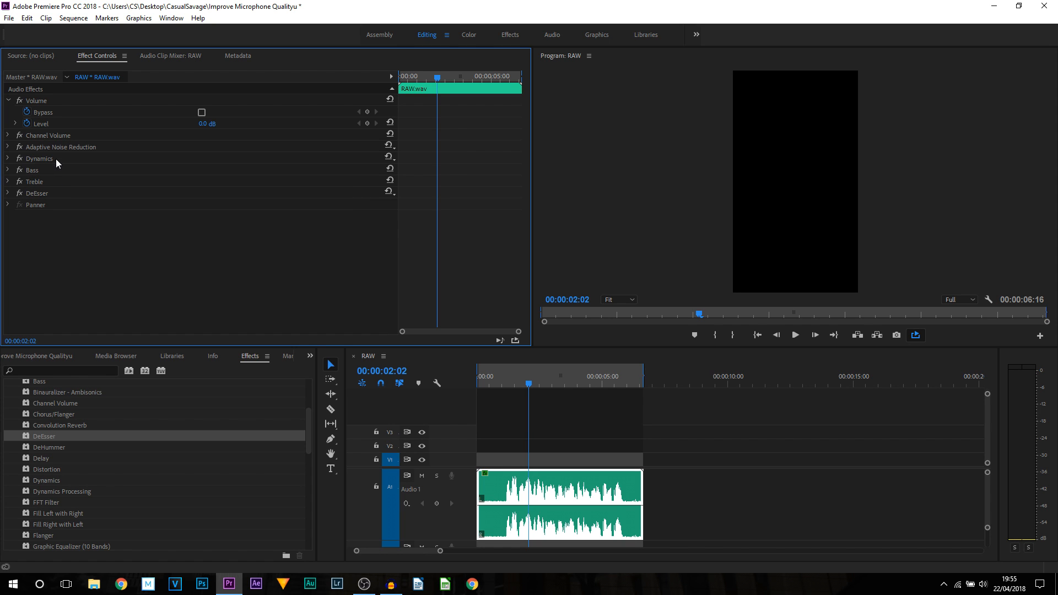
click(47, 186)
key(ctrl+a)
right_click(100, 165)
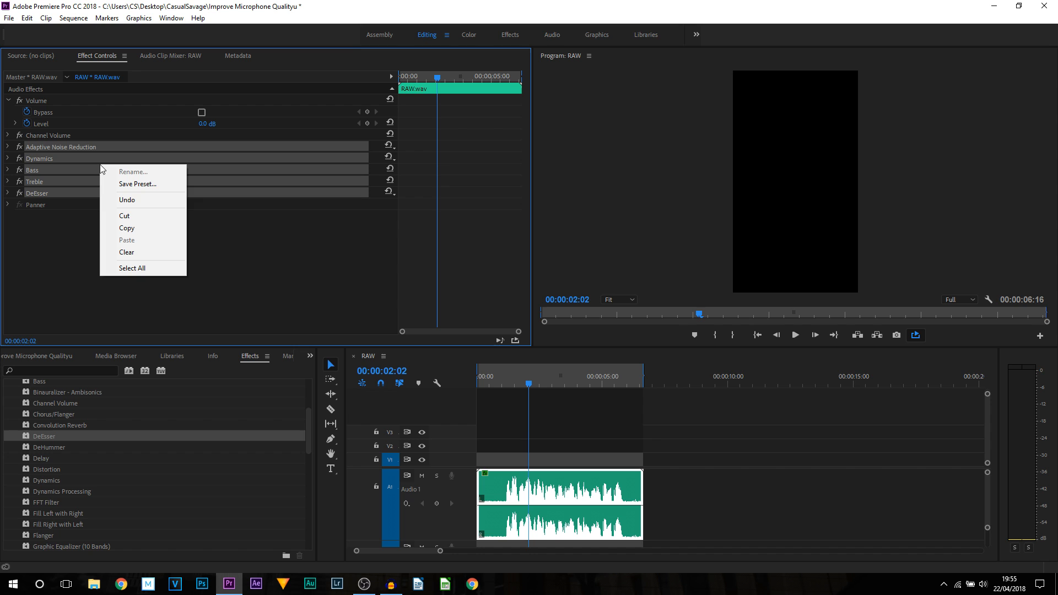
click(138, 185)
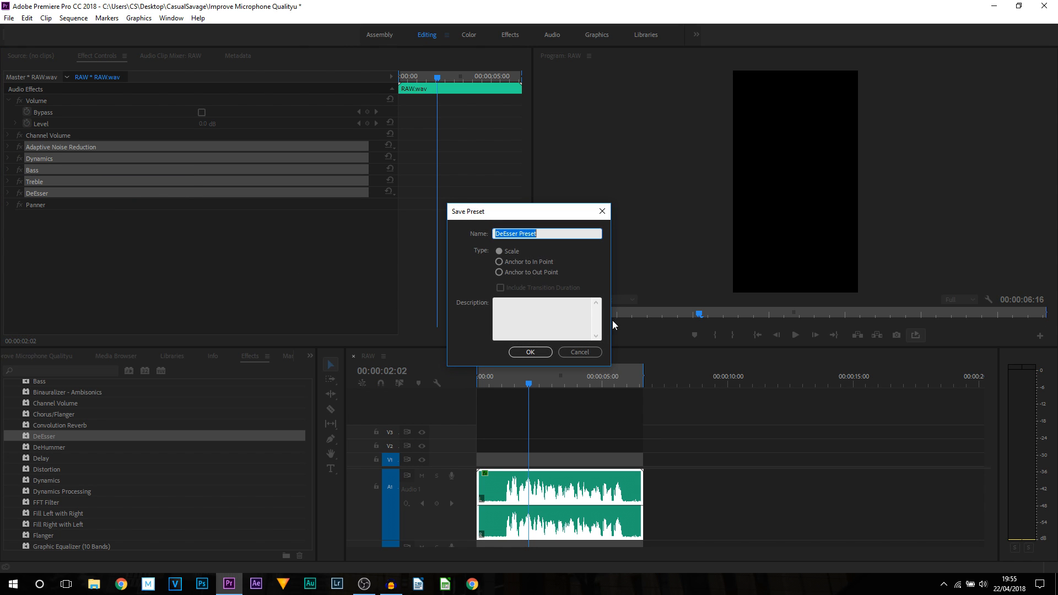
text(NM)
double_click(508, 233)
text(Ex)
click(542, 319)
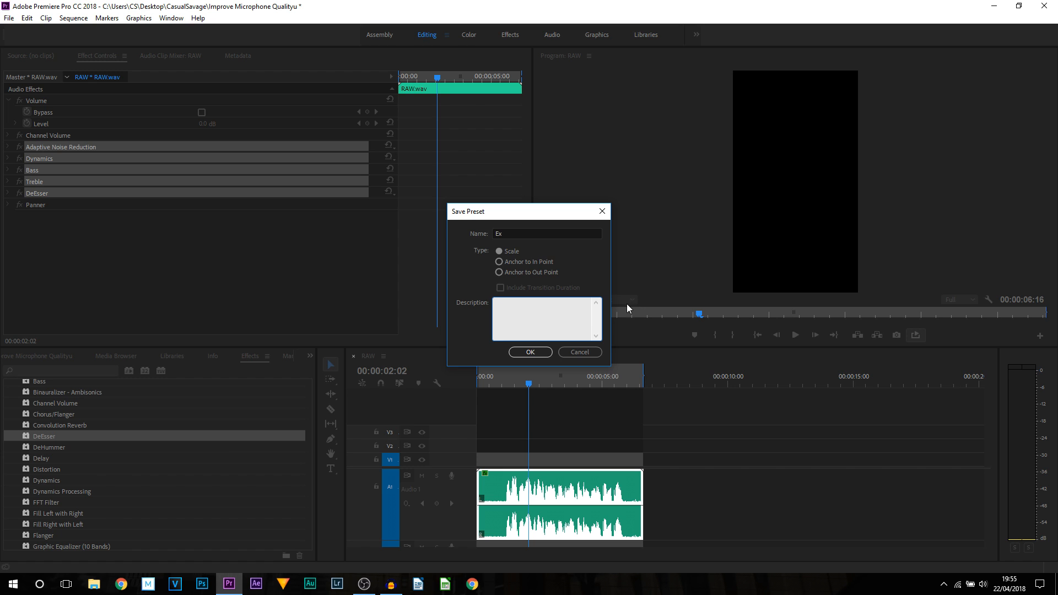
click(532, 354)
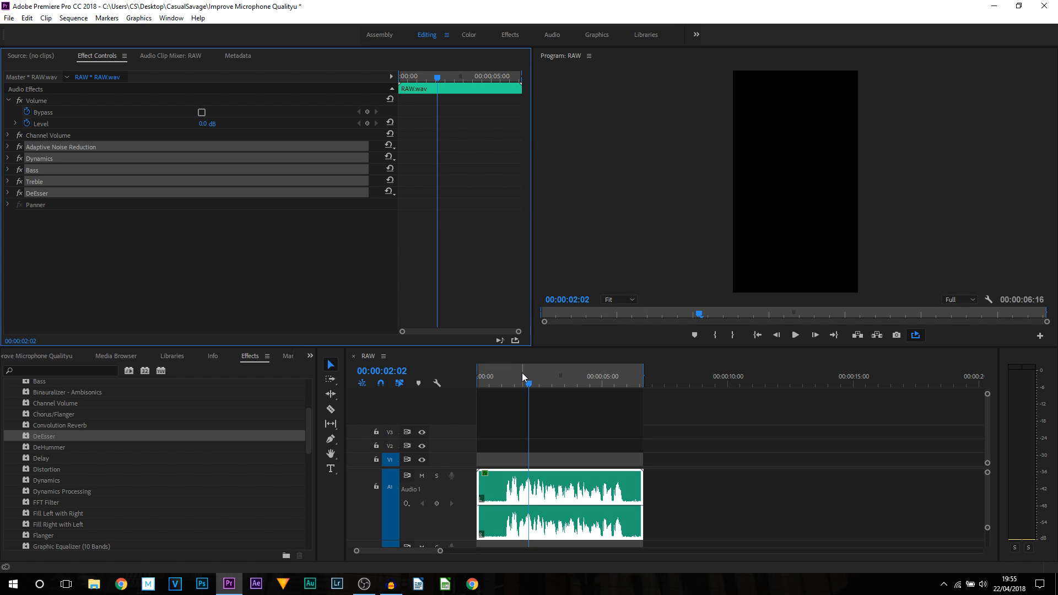
Collapse the Audio Effects folder and select the saved Ex preset in the expanded Presets folder.
drag(309, 437, 313, 388)
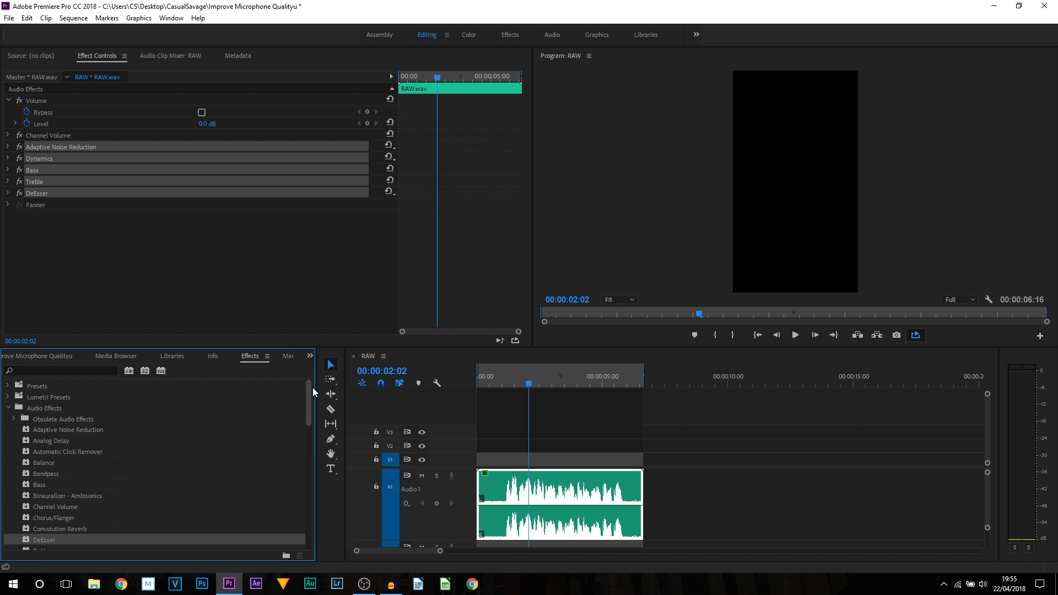
click(10, 408)
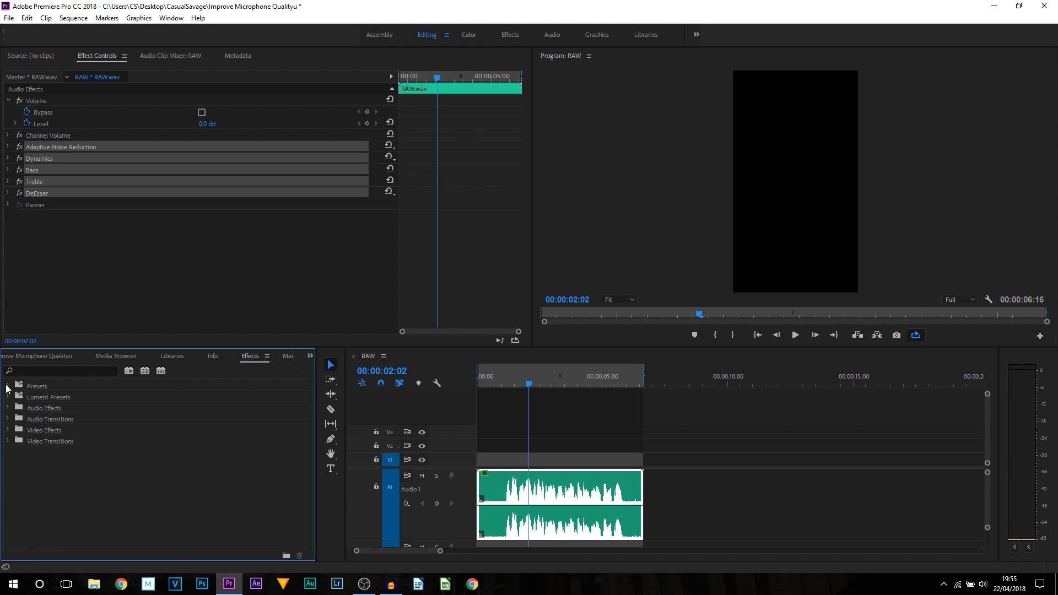
click(8, 386)
click(38, 408)
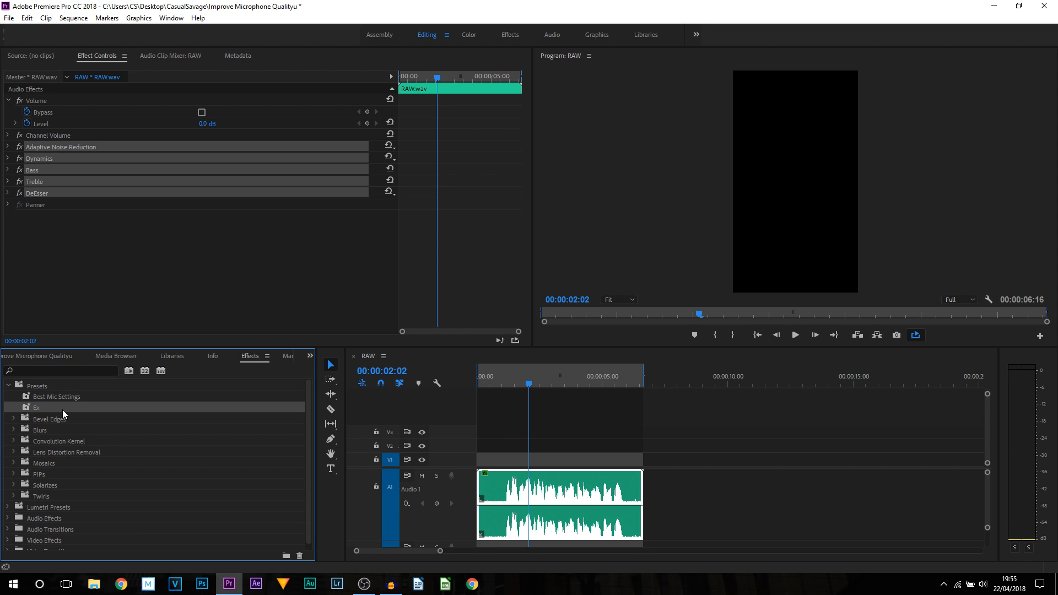
click(49, 400)
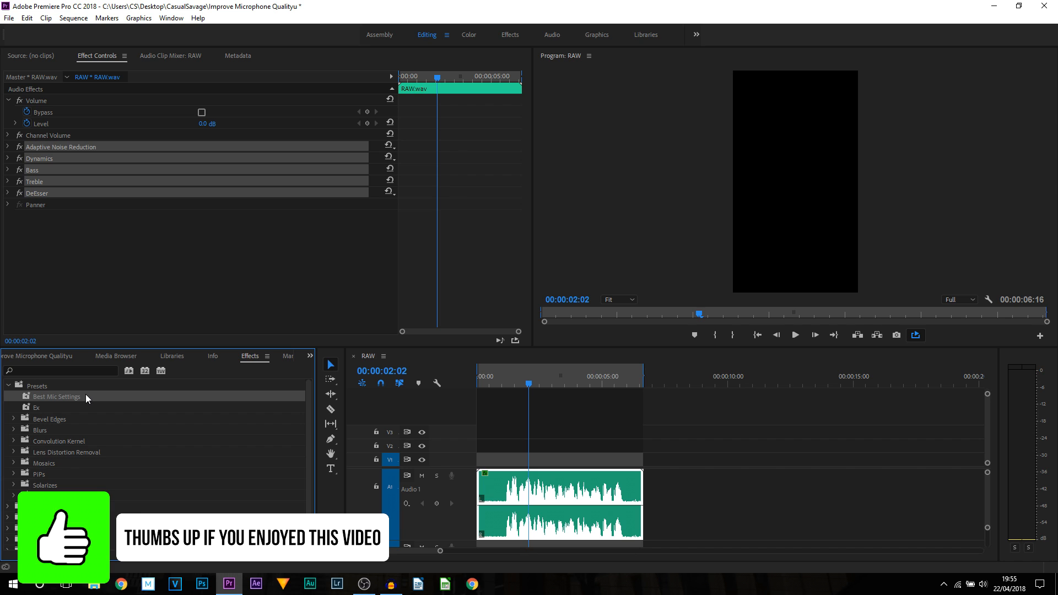
click(52, 406)
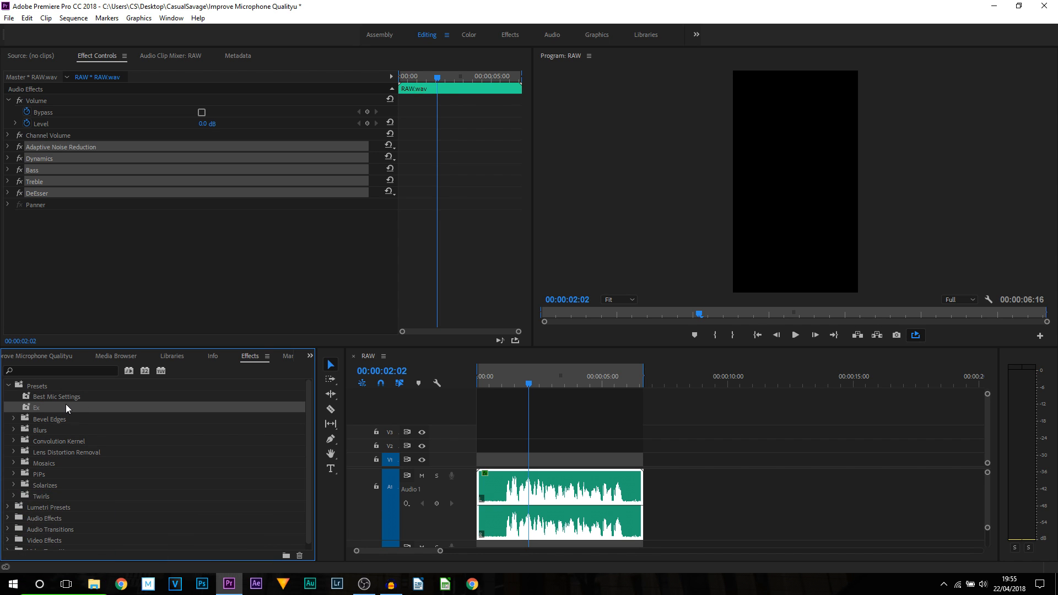
Delete the five effects from Adaptive Noise Reduction through DeEsser from the RAW.wav clip.
click(84, 180)
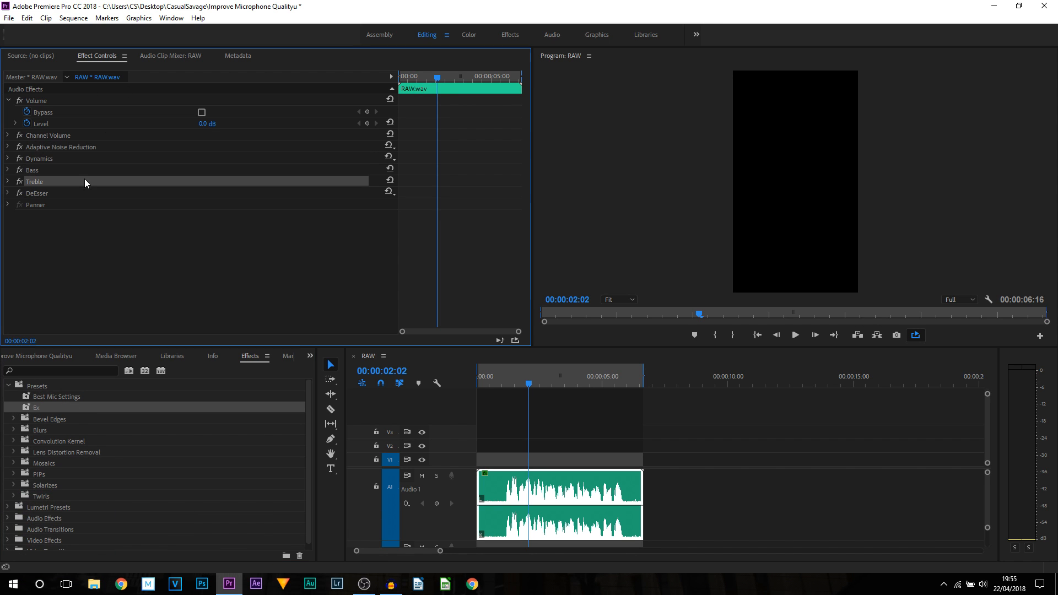
click(58, 201)
click(58, 194)
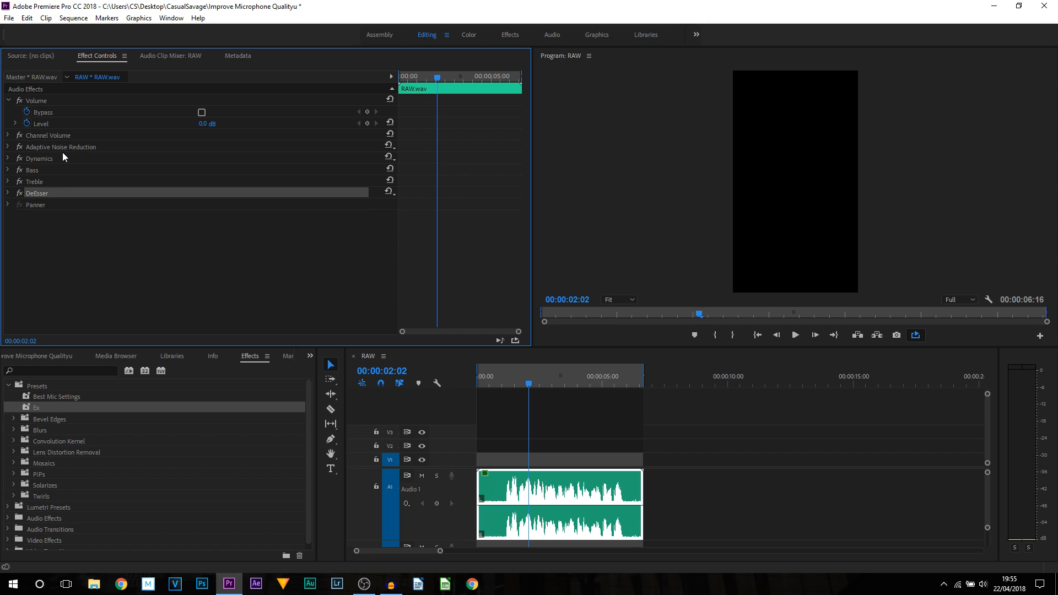
shift+click(61, 148)
key(Delete)
Apply the Ex preset to the RAW.wav clip on the A1 track and play the clip.
drag(32, 409, 573, 521)
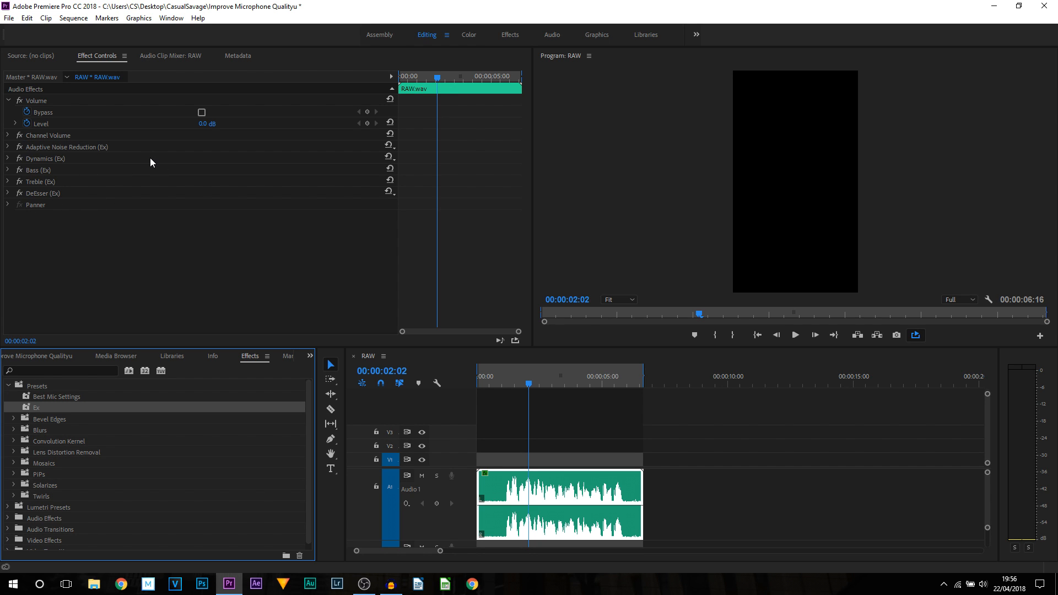
click(803, 337)
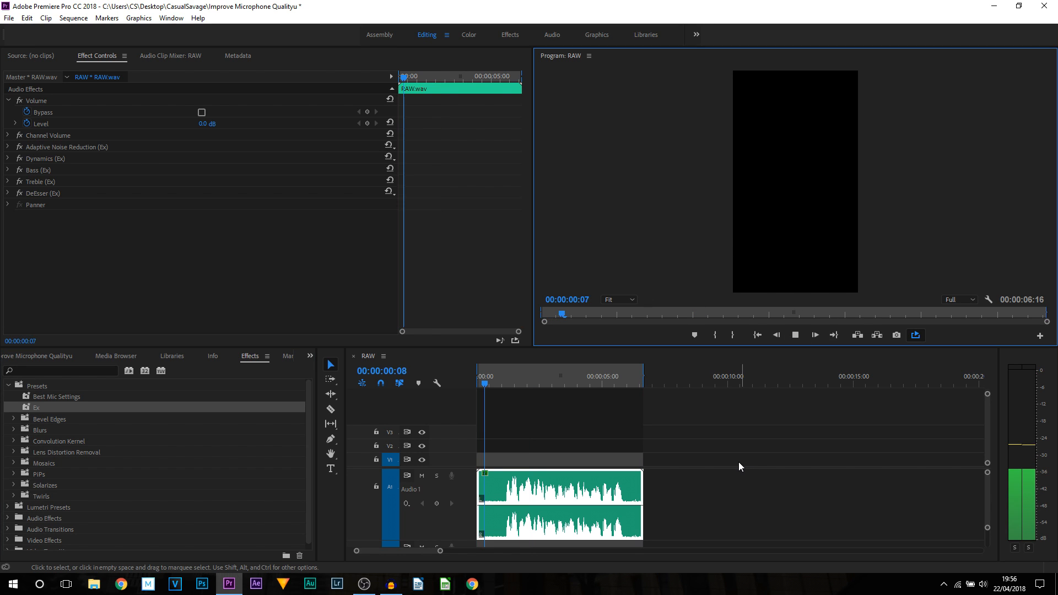